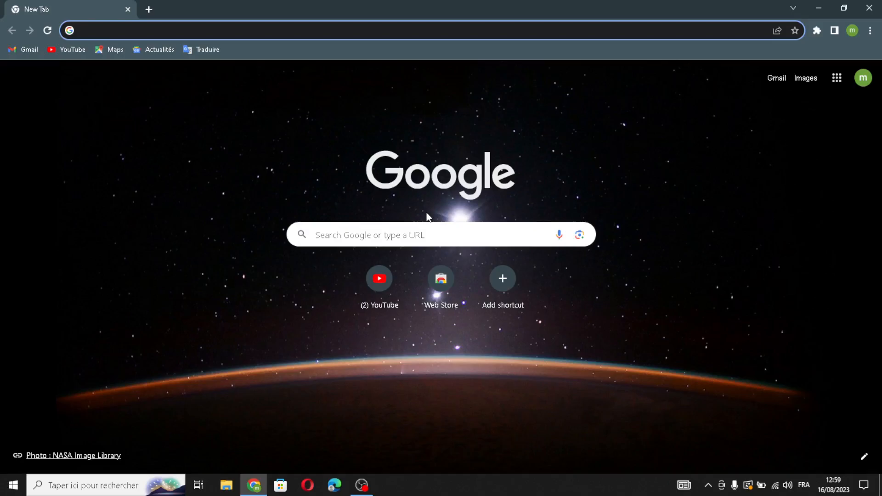
- Load durable.co from the Chrome address bar
text(d)
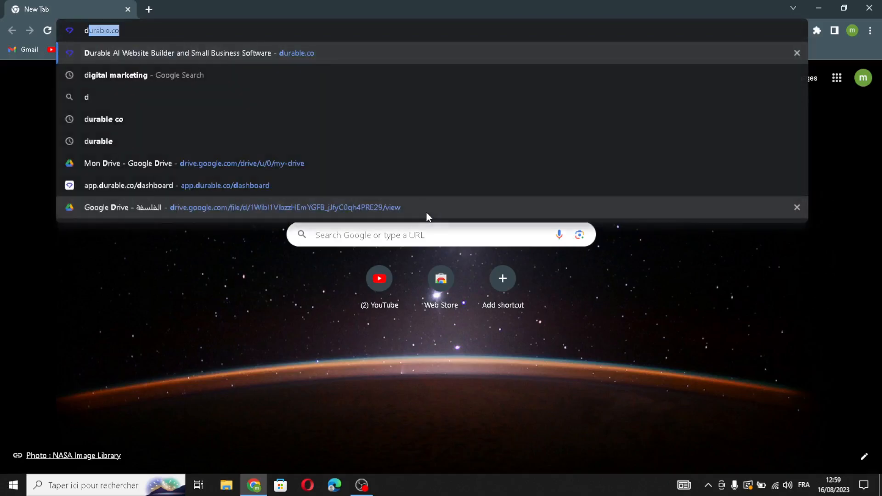
key(Return)
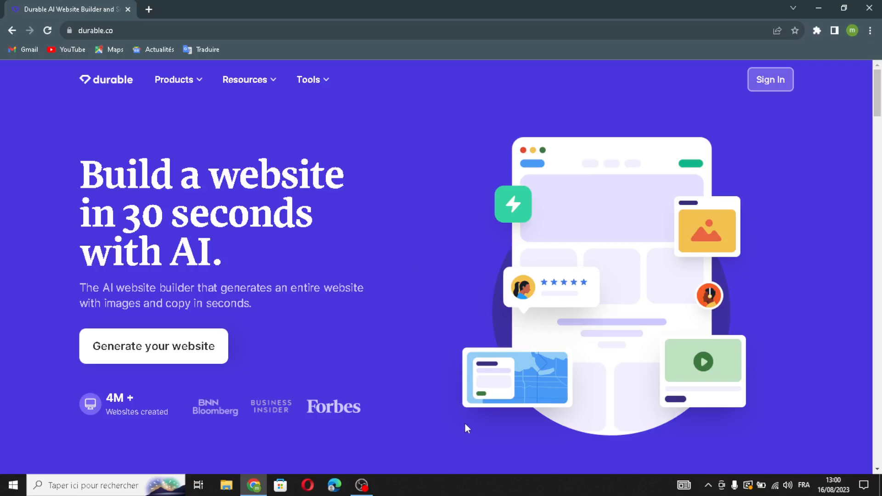
- Sign in to Durable with Google and start creating a new business
click(770, 80)
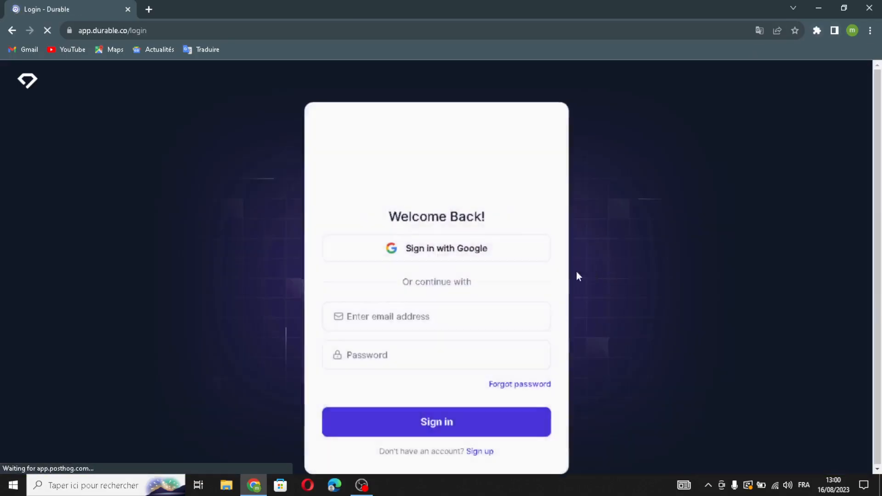
click(490, 244)
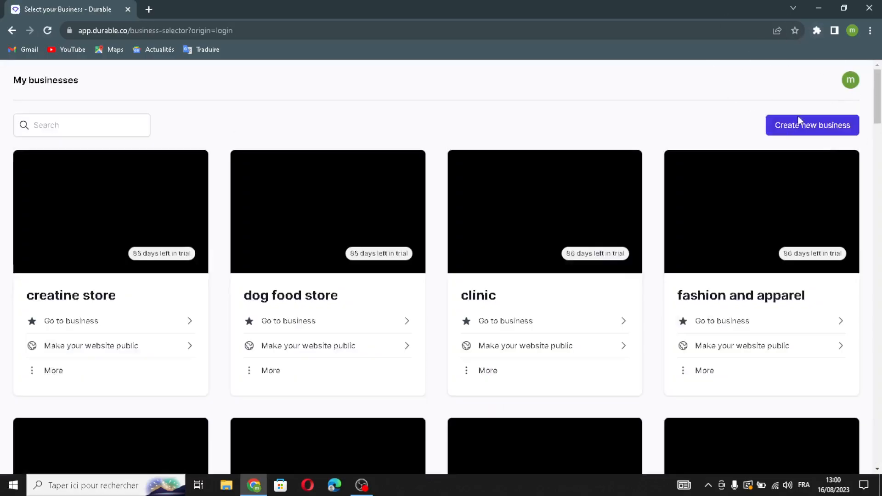
click(798, 121)
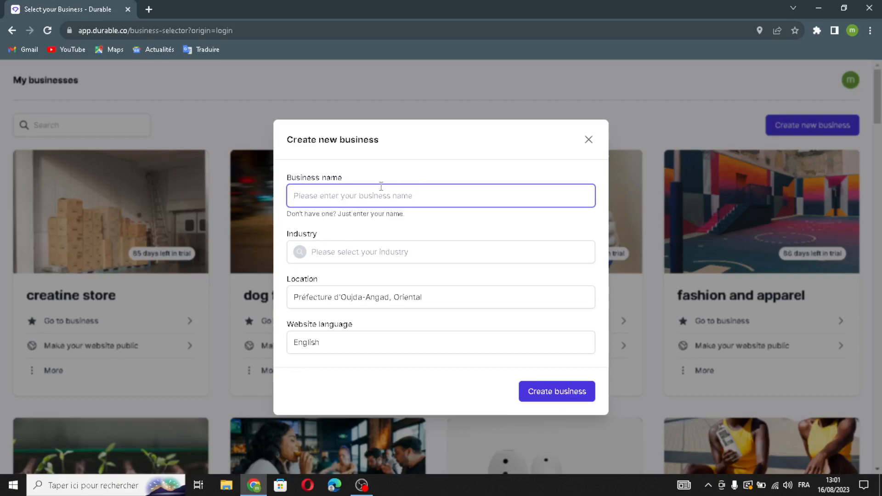
- Name the business CharmCraft Co., set industry 'customized jewelry and accessories', and keep English
text(CharmCraft Co.)
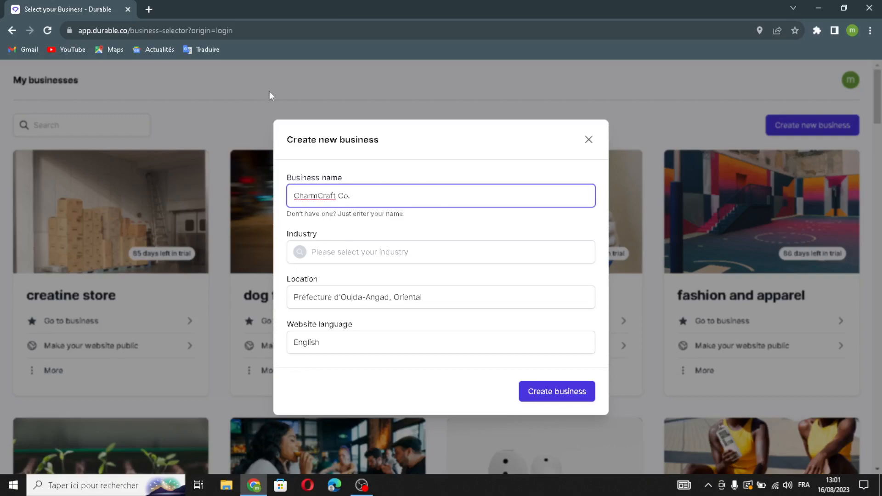
click(370, 253)
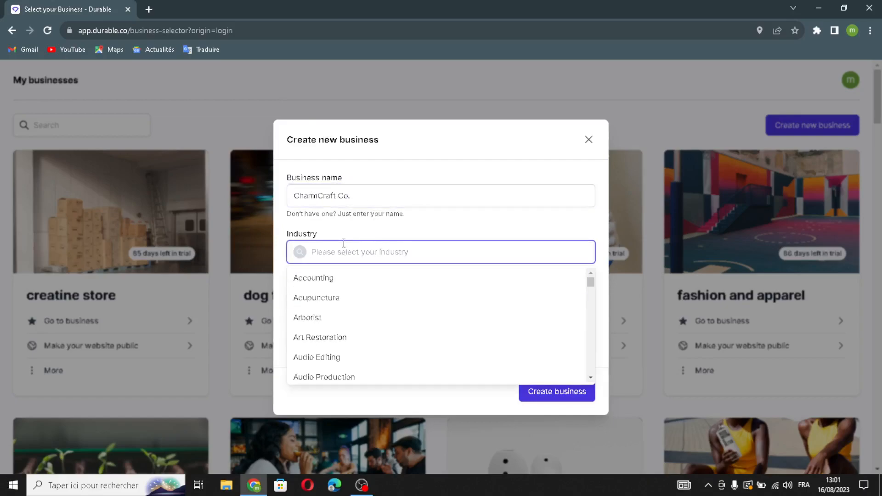
text(c)
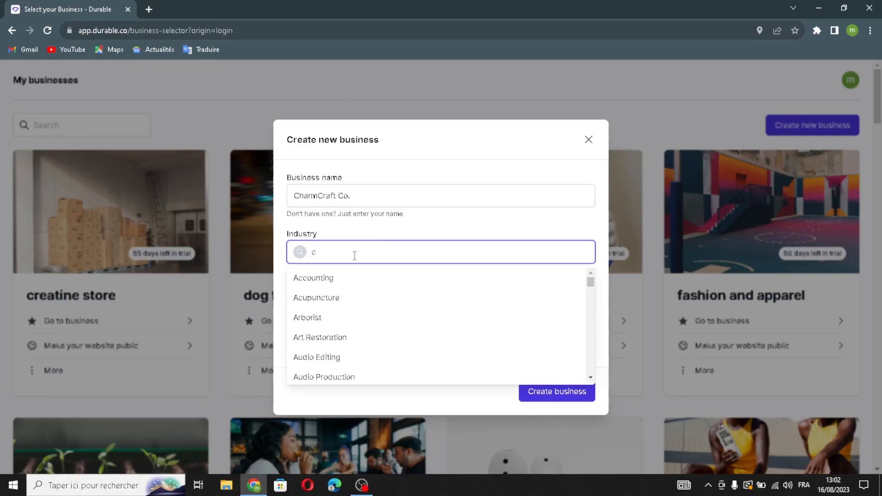
text(u)
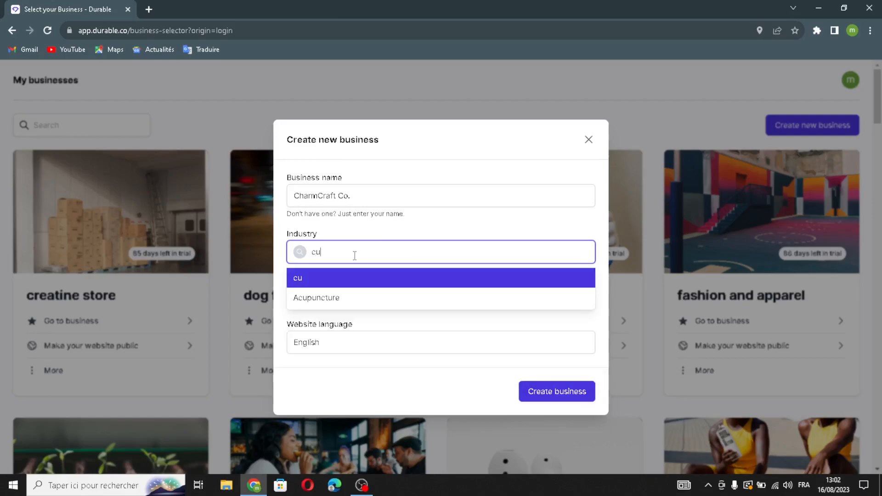
text(stomi)
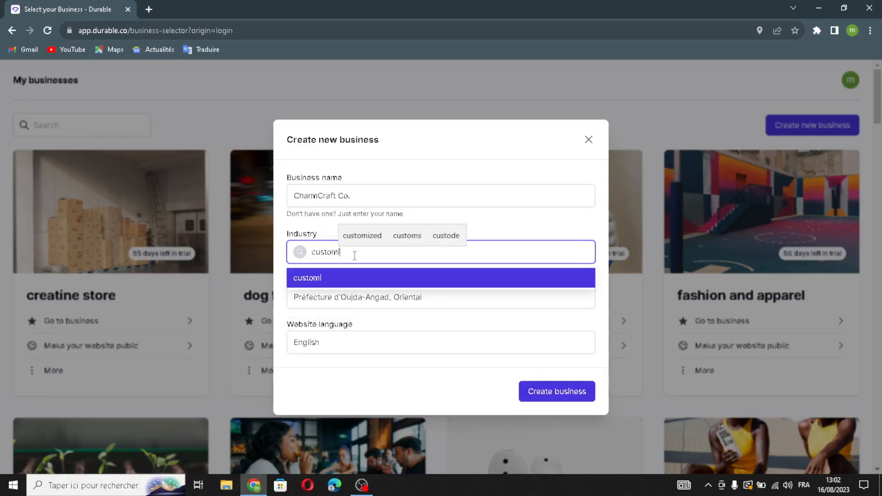
text(zed )
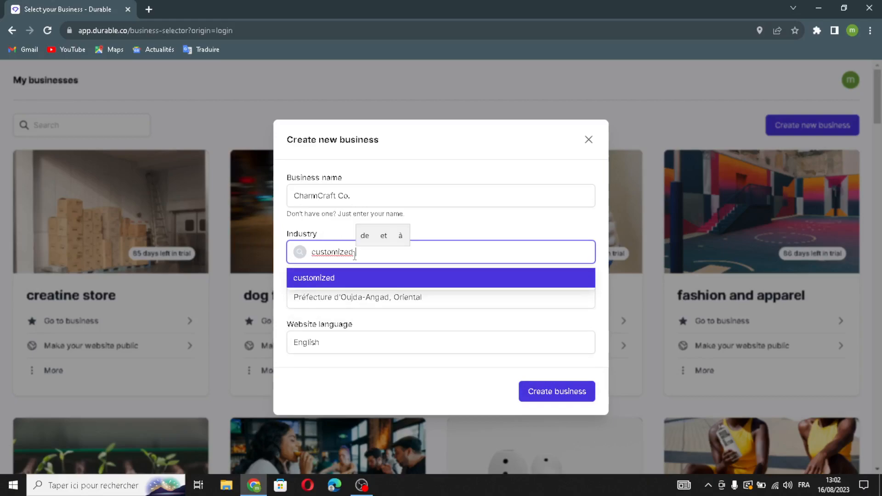
text(jew)
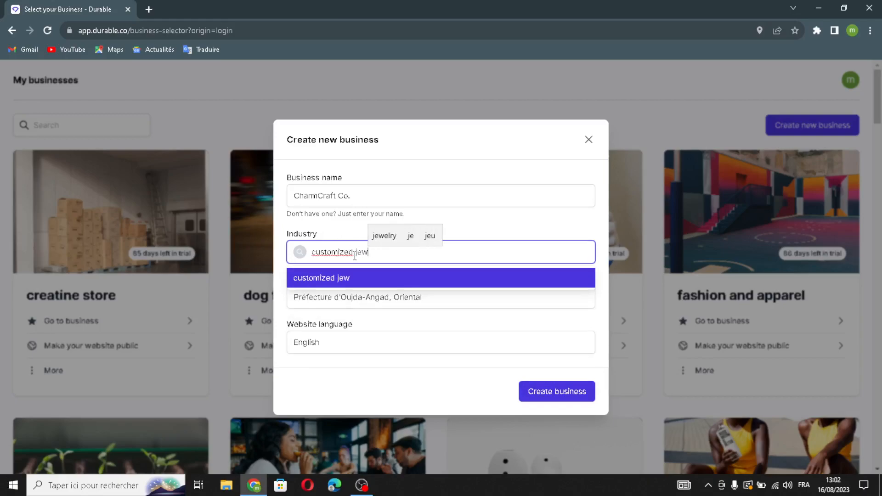
text(elry an)
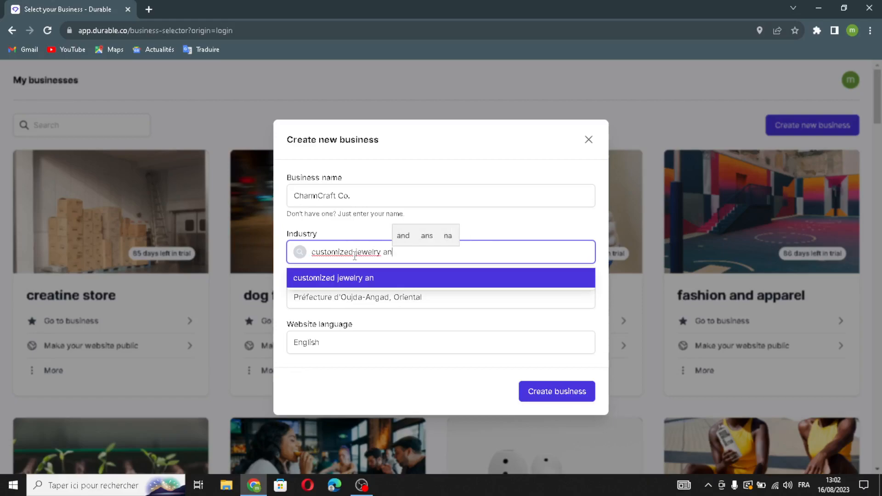
text(d acces)
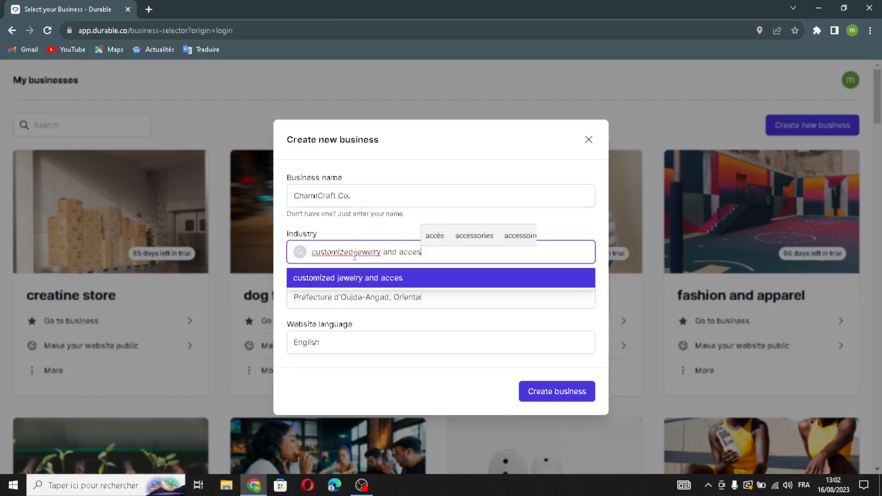
text(sories)
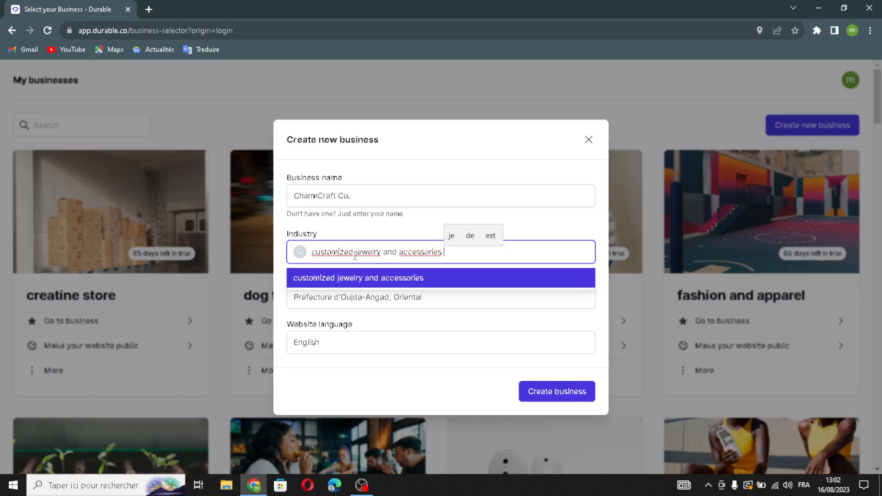
click(411, 218)
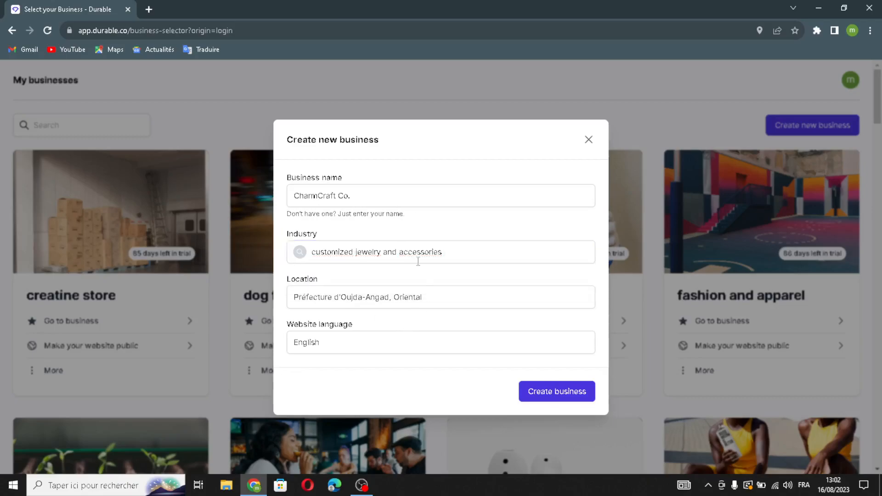
click(449, 295)
click(420, 335)
click(335, 393)
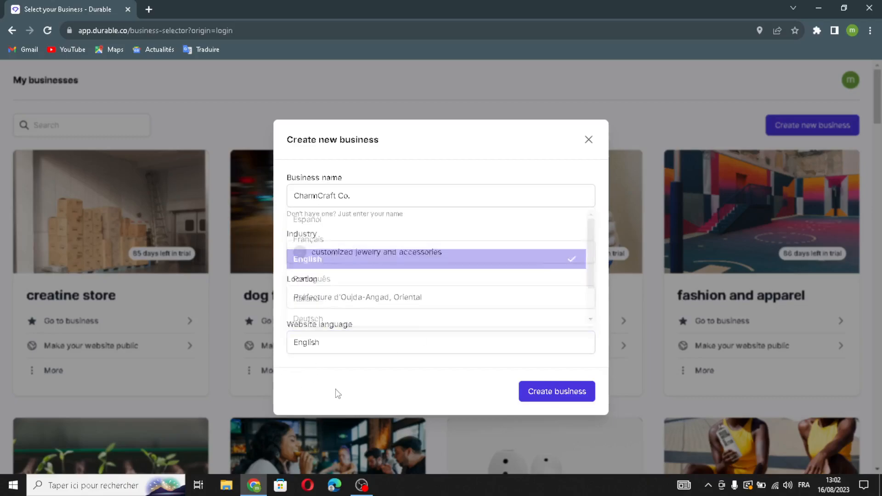
- Create the business, let the jewelry website generate, and return to the top of the page
click(564, 403)
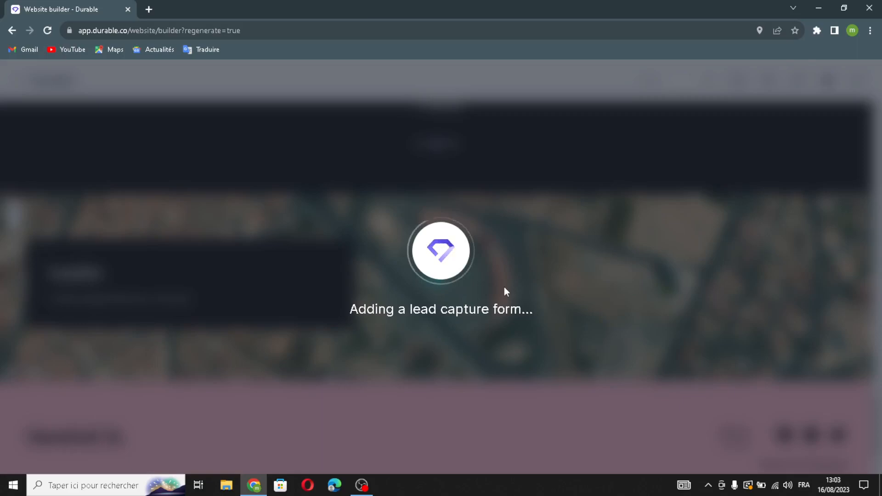
scroll(528, 247, up, 20)
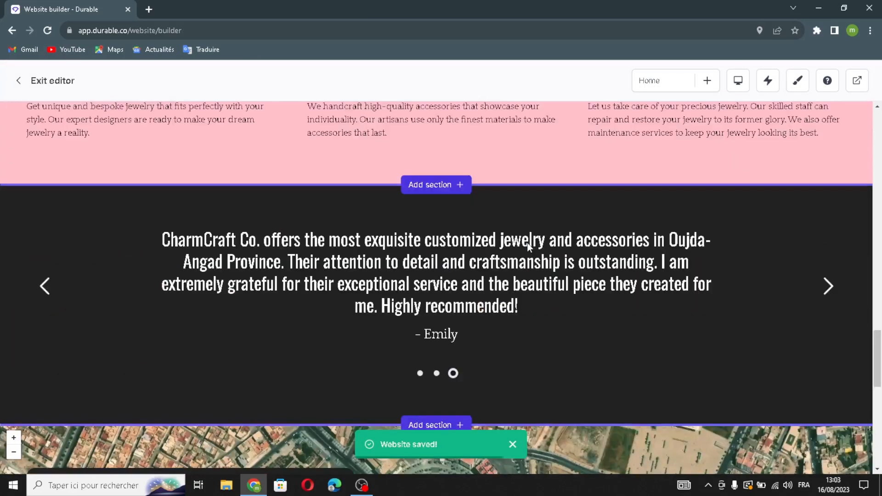
scroll(529, 249, up, 10)
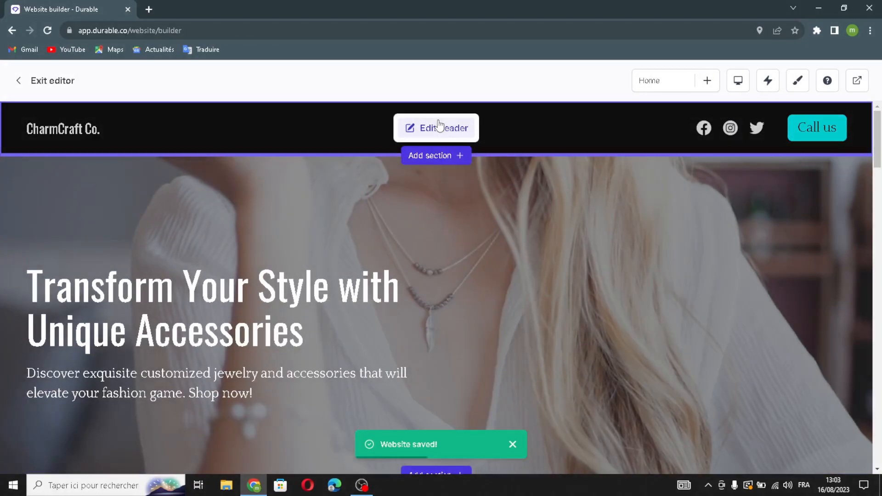
- Replace the header's site name with a logo
click(435, 129)
click(760, 244)
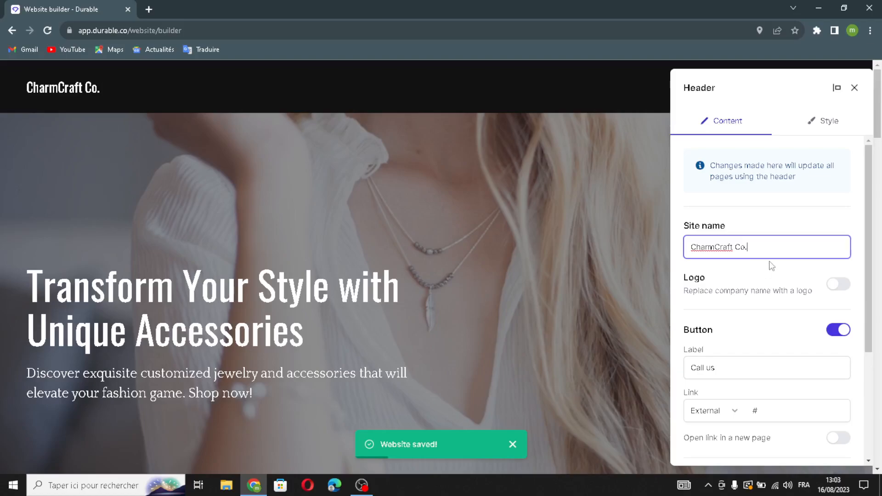
click(839, 287)
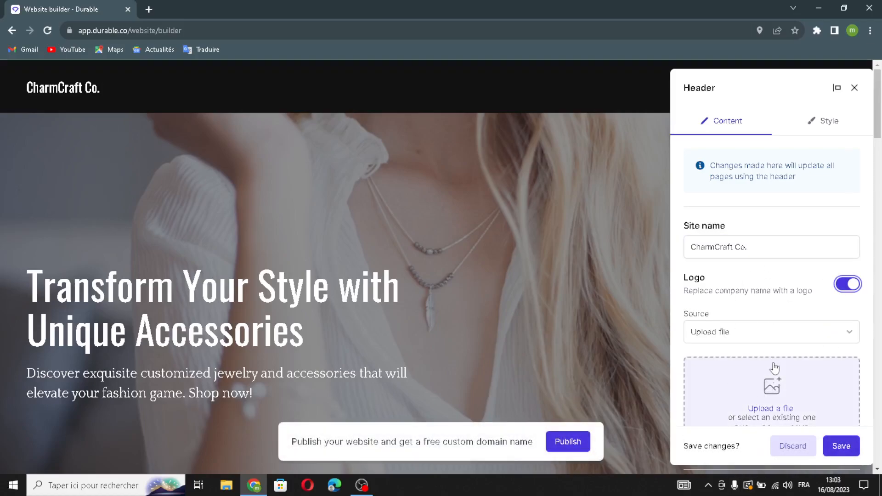
- Review the Call us button's label and link, leaving new-page opening off
scroll(777, 386, down, 5)
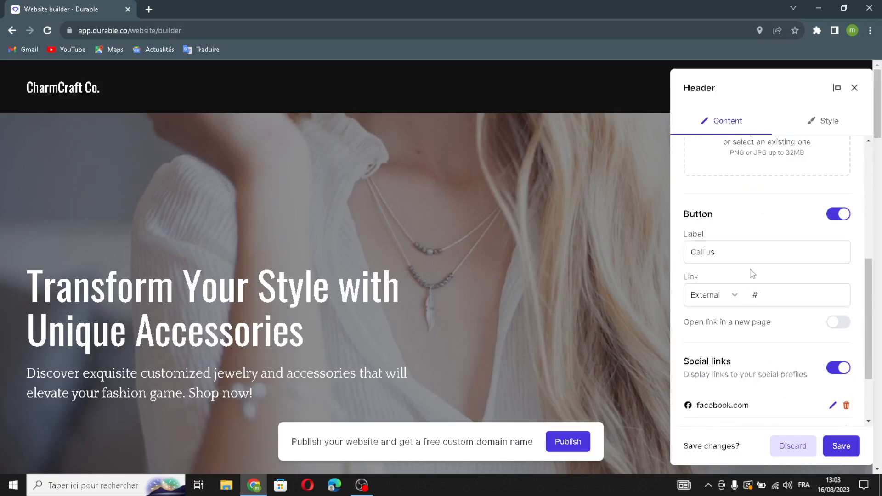
mouse_move(742, 257)
mouse_down()
mouse_move(672, 252)
mouse_move(734, 273)
mouse_up()
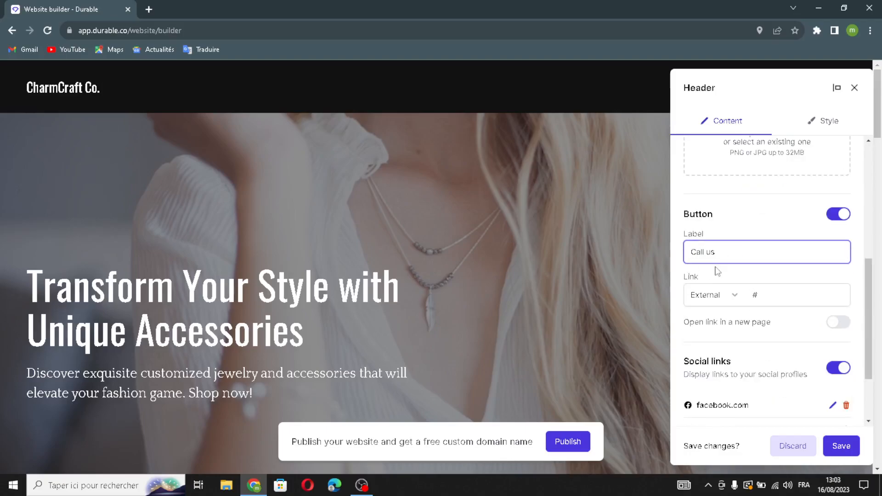
click(790, 293)
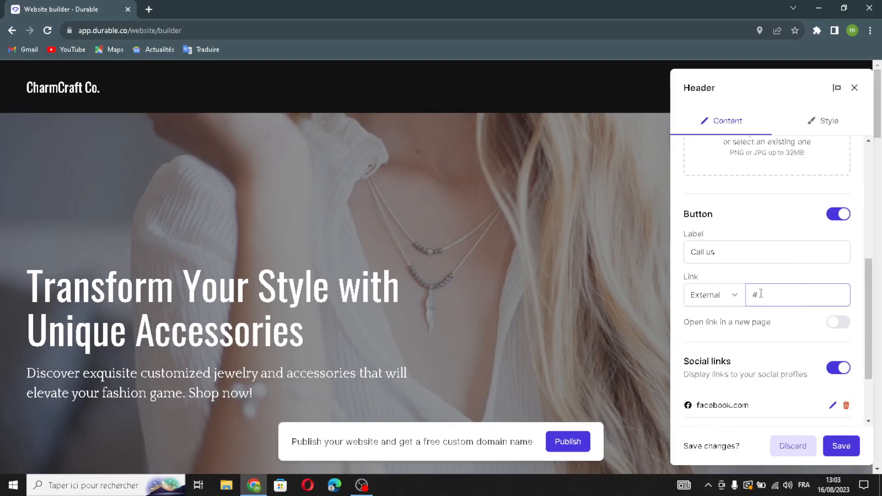
click(841, 323)
click(841, 323)
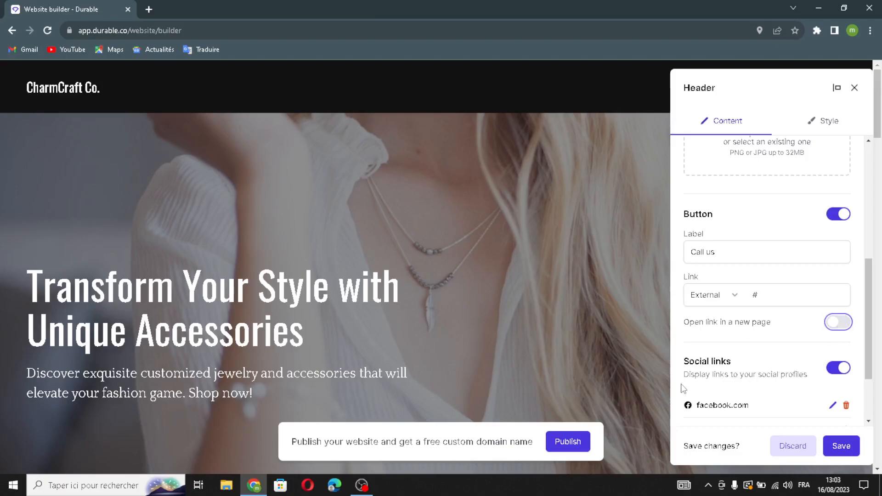
scroll(683, 388, down, 1)
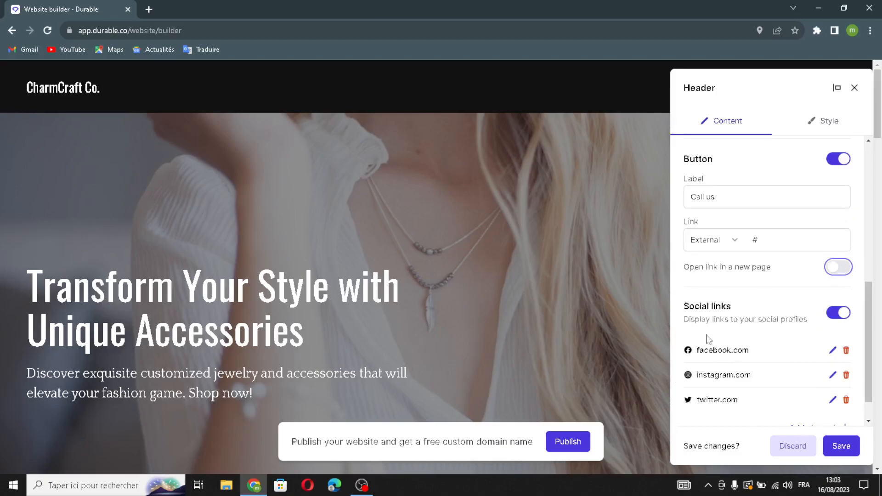
click(794, 323)
scroll(803, 339, down, 1)
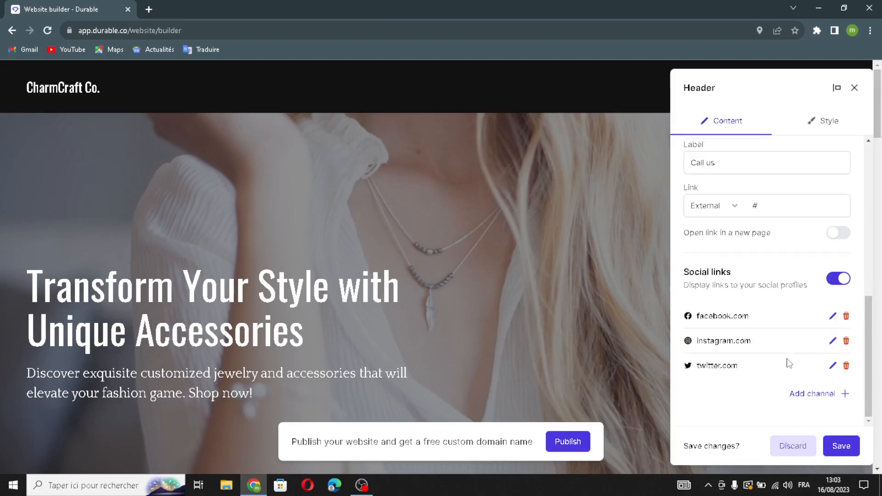
- Close the new social link editor without adding a network, then save the header
click(811, 393)
click(398, 249)
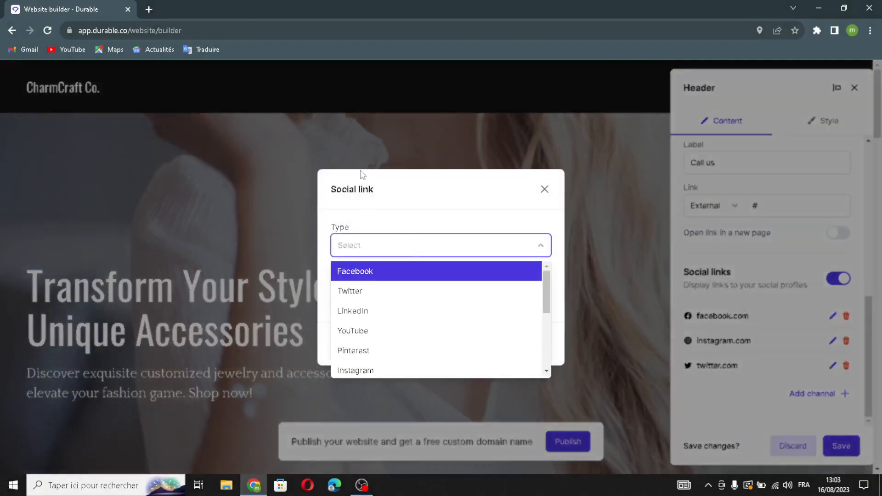
click(370, 257)
click(361, 247)
click(360, 247)
click(338, 294)
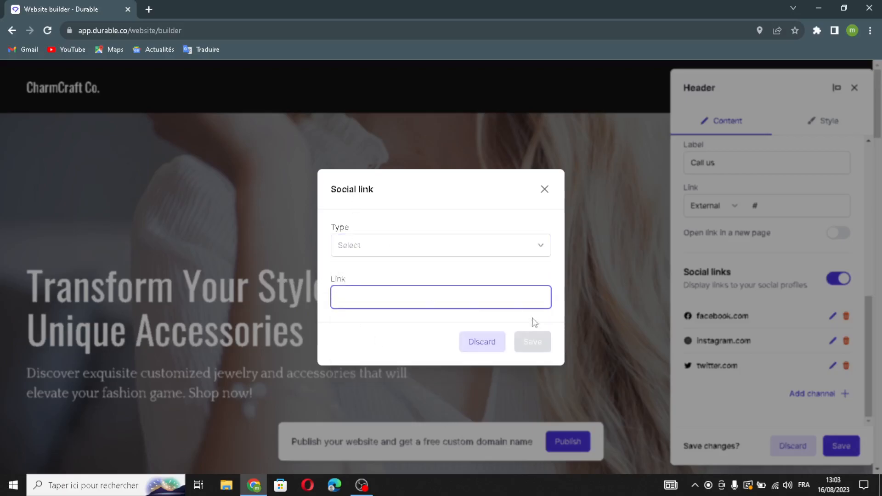
click(544, 189)
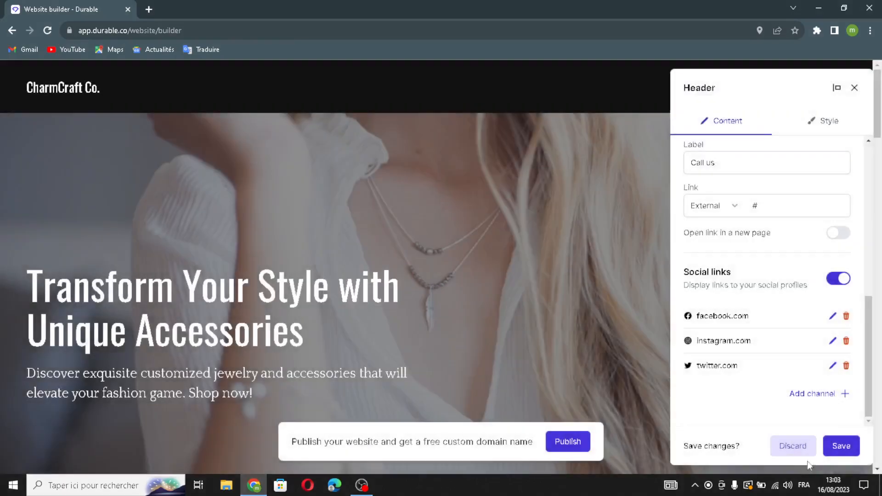
click(842, 446)
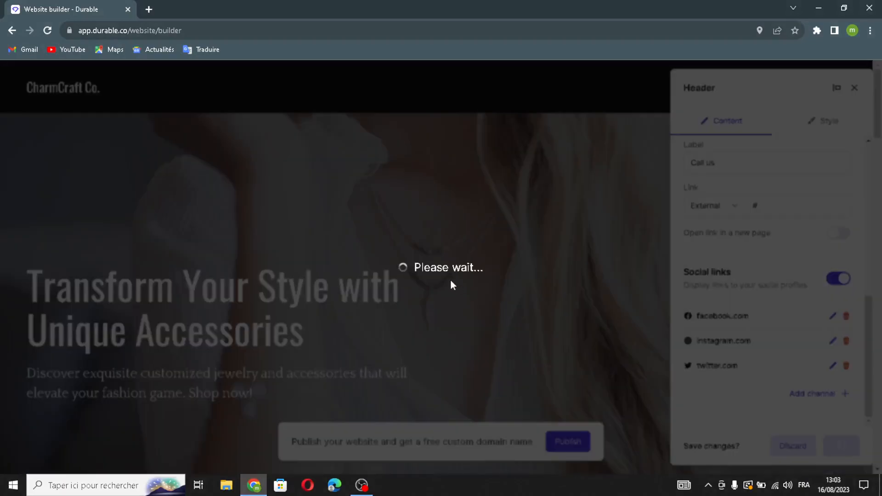
- Regenerate the Our Work gallery images and open the media selector's Upload tab
scroll(462, 271, down, 10)
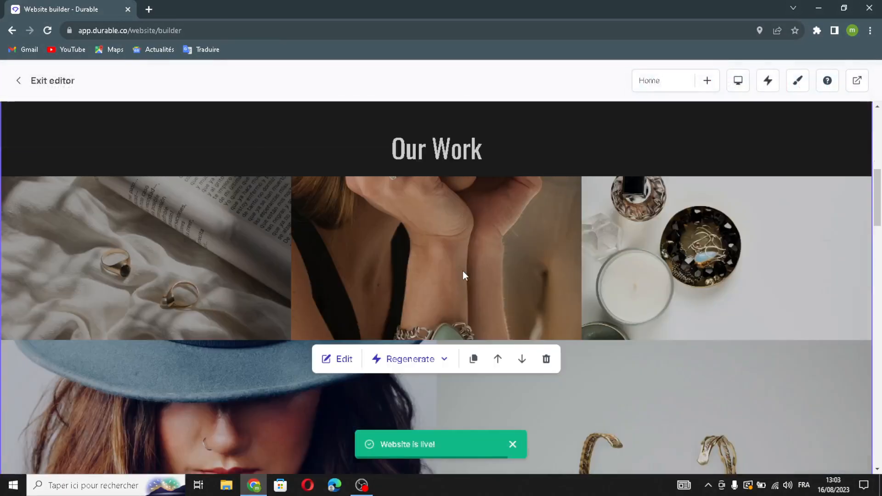
scroll(460, 343, down, 2)
scroll(474, 332, up, 2)
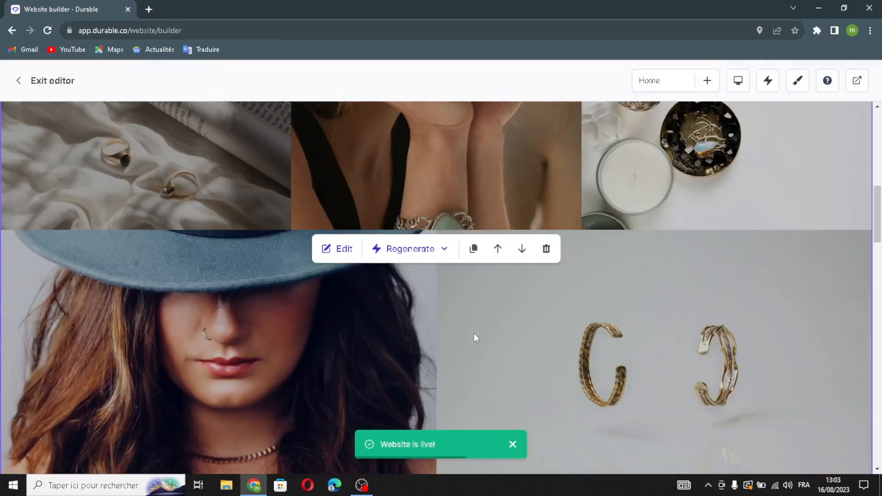
scroll(399, 339, down, 1)
click(352, 253)
drag(732, 180, 754, 181)
click(829, 232)
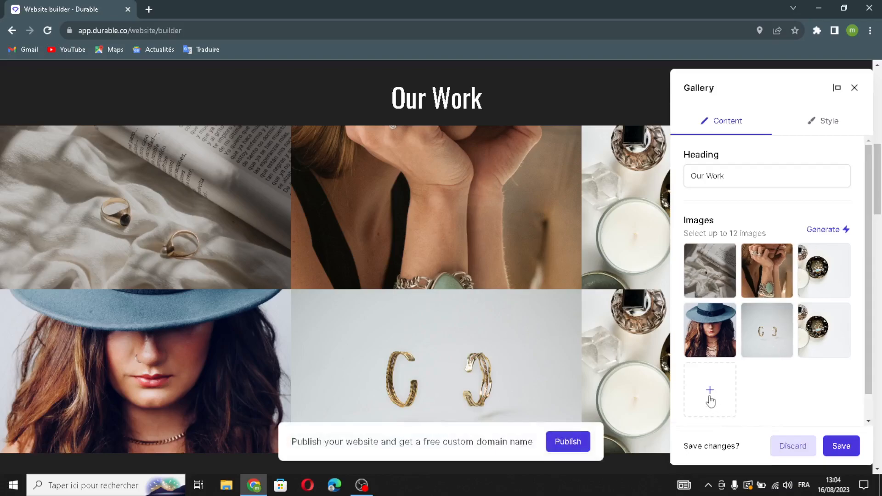
click(710, 395)
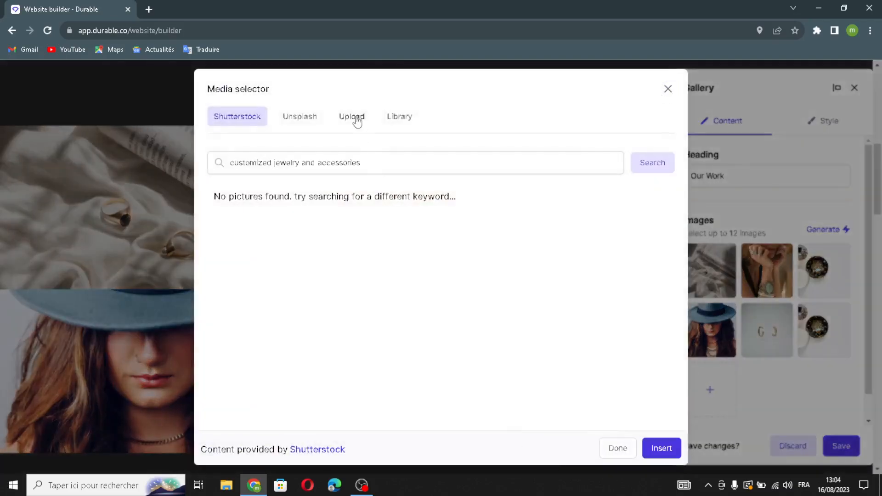
click(356, 118)
- Search Google for 'accessories and jewelry' and drag The Knot's jewelry photo into Durable's upload zone
click(148, 9)
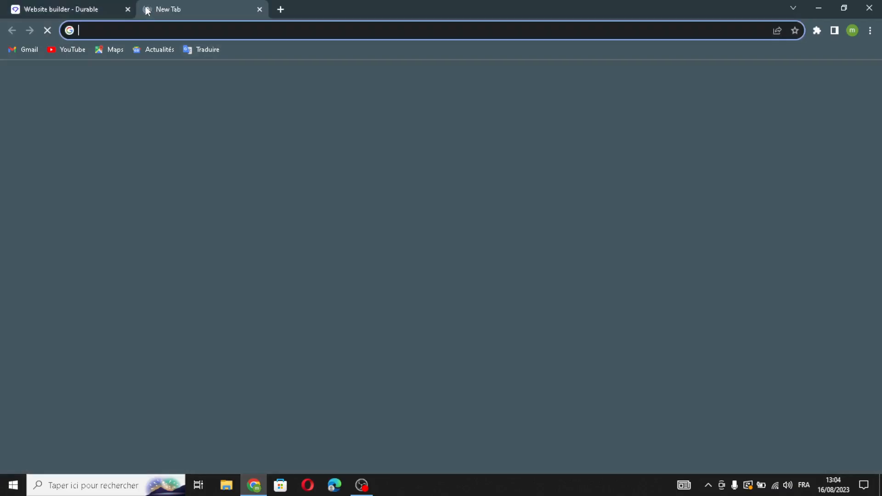
text(accessories and je)
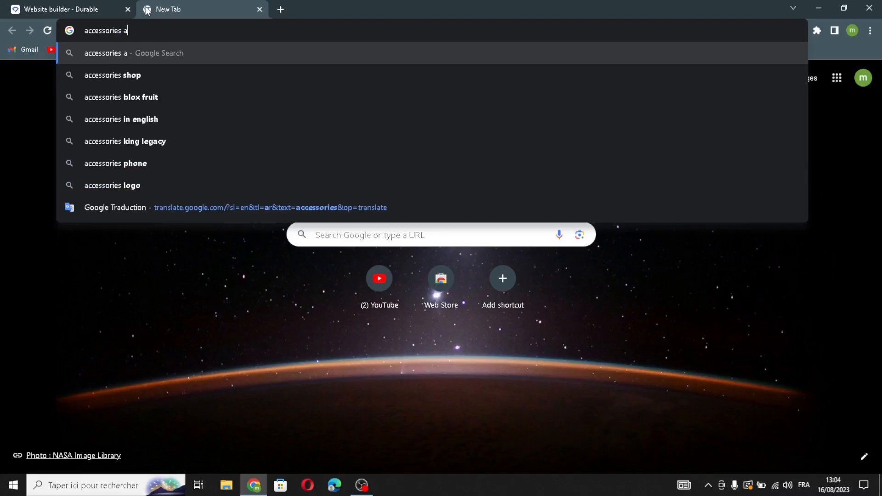
text(welry)
key(Return)
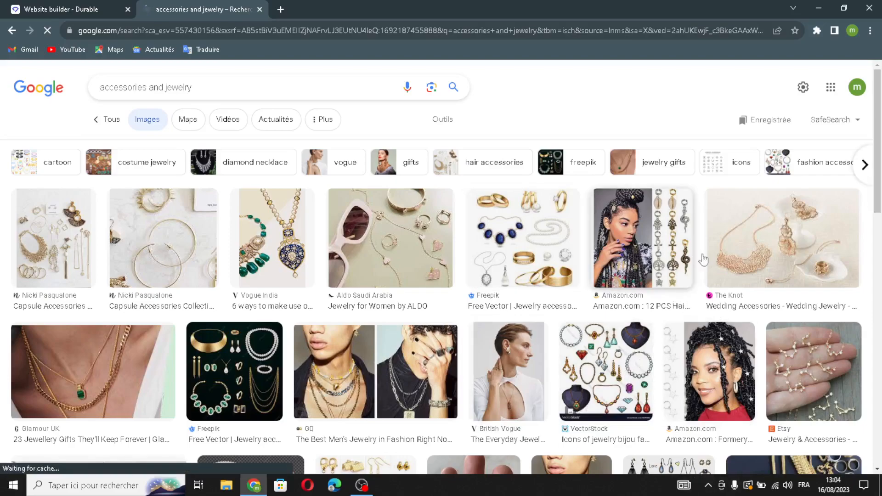
click(431, 87)
drag(169, 2, 186, 1)
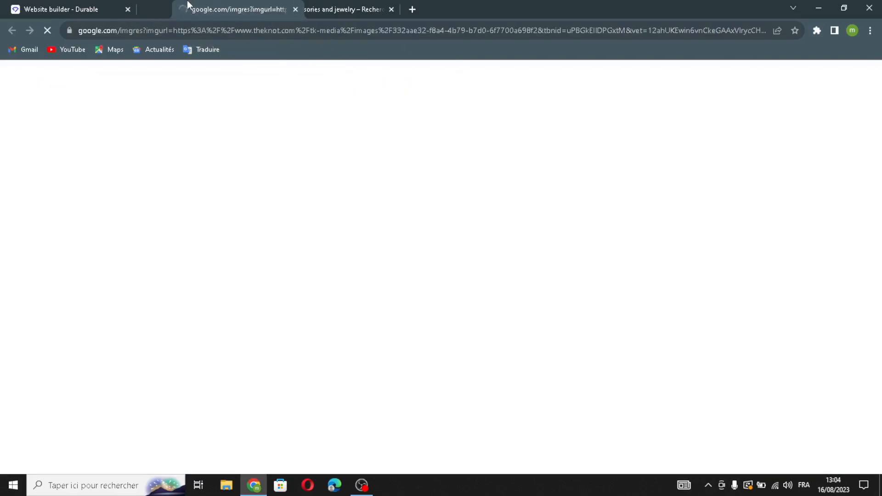
drag(434, 184, 414, 285)
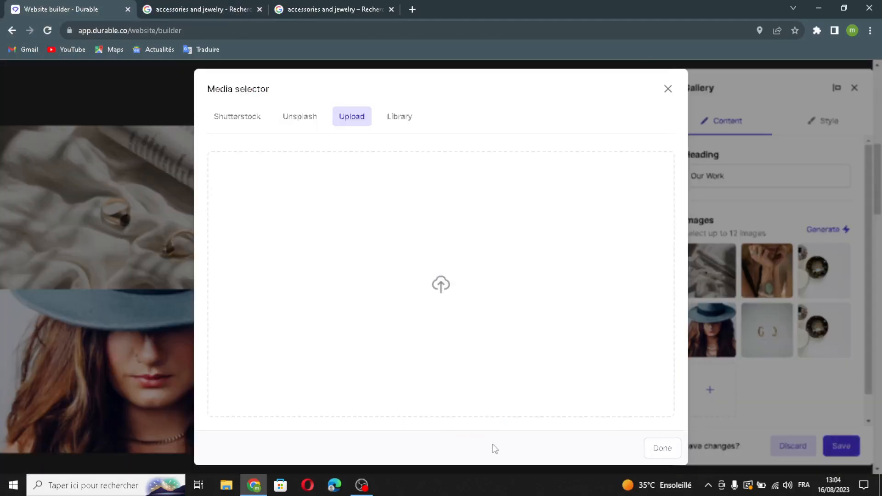
- Close the search tabs, insert a Shutterstock gift-box photo into the gallery, and save
click(260, 9)
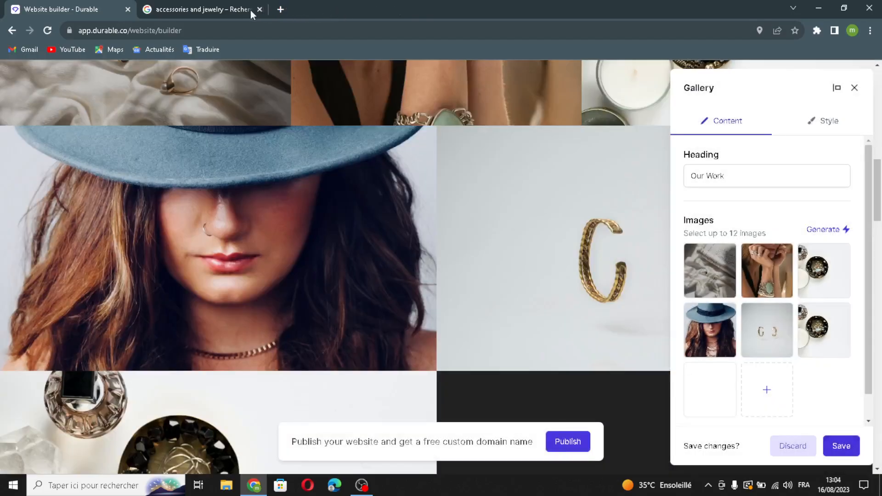
click(258, 9)
click(766, 390)
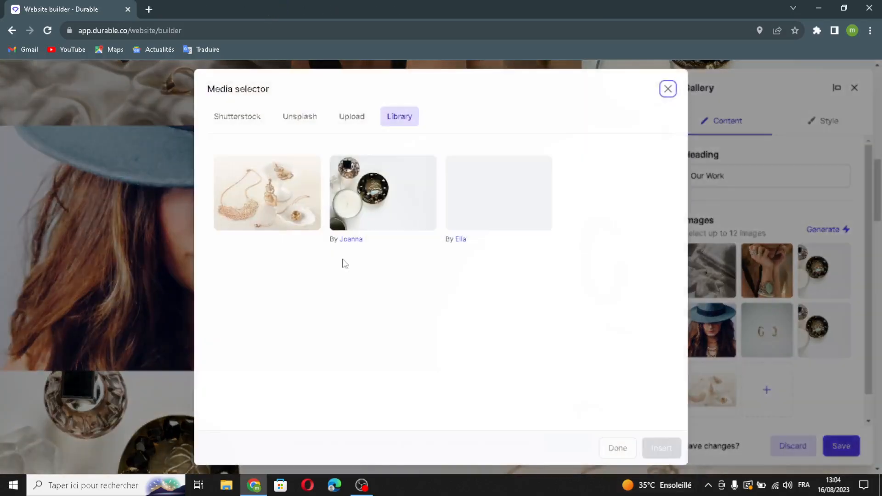
click(249, 122)
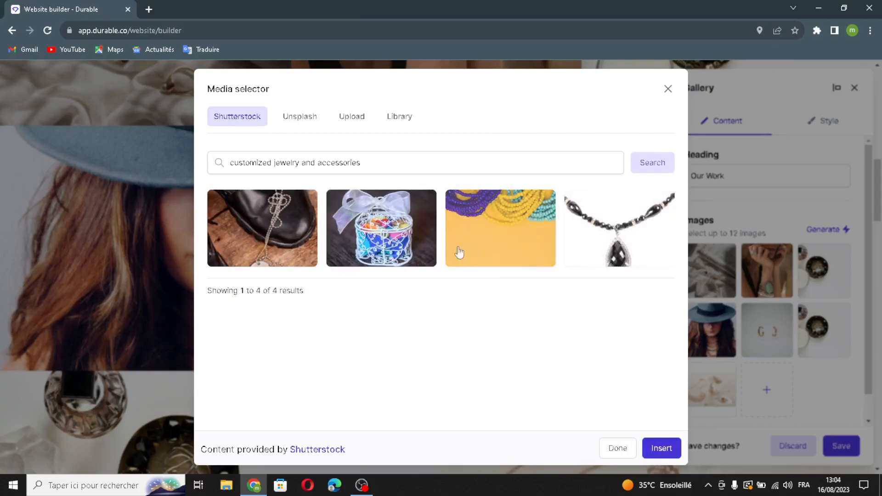
click(368, 257)
click(661, 449)
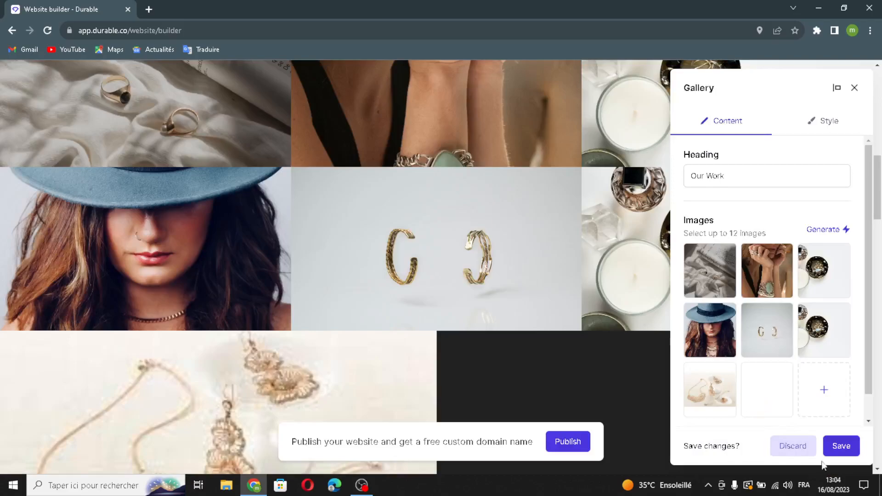
click(840, 447)
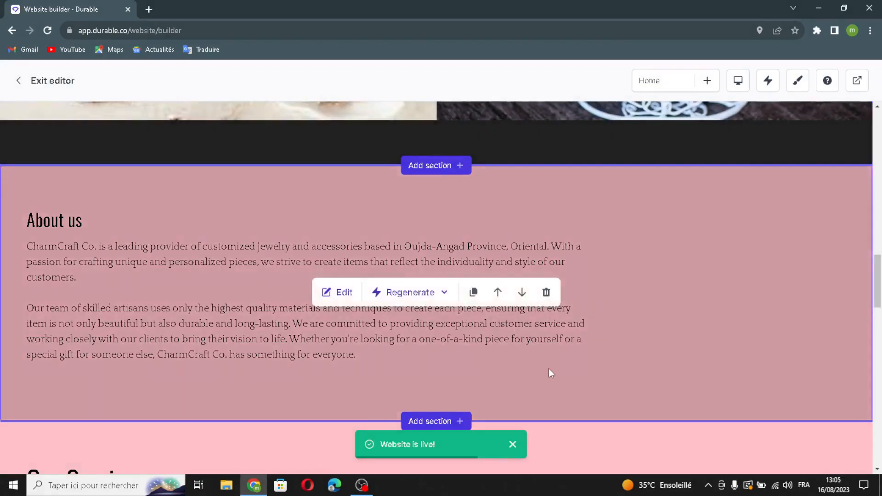
click(344, 292)
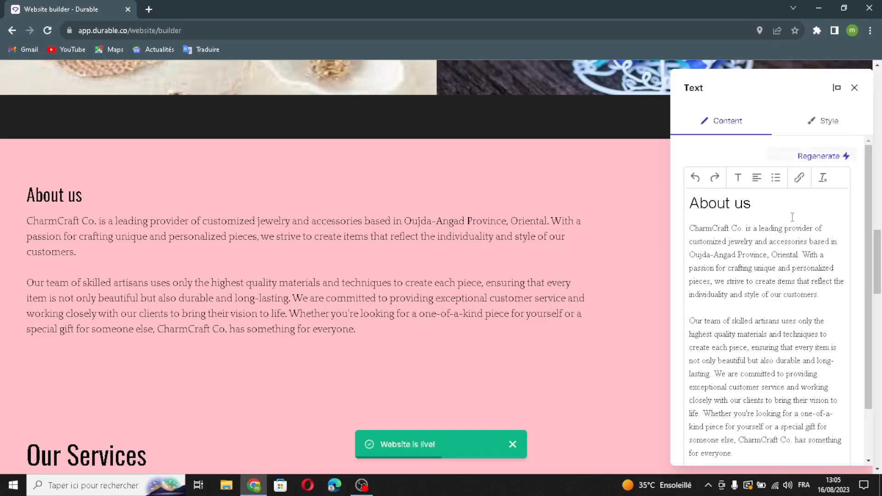
scroll(725, 190, down, 1)
scroll(813, 365, down, 1)
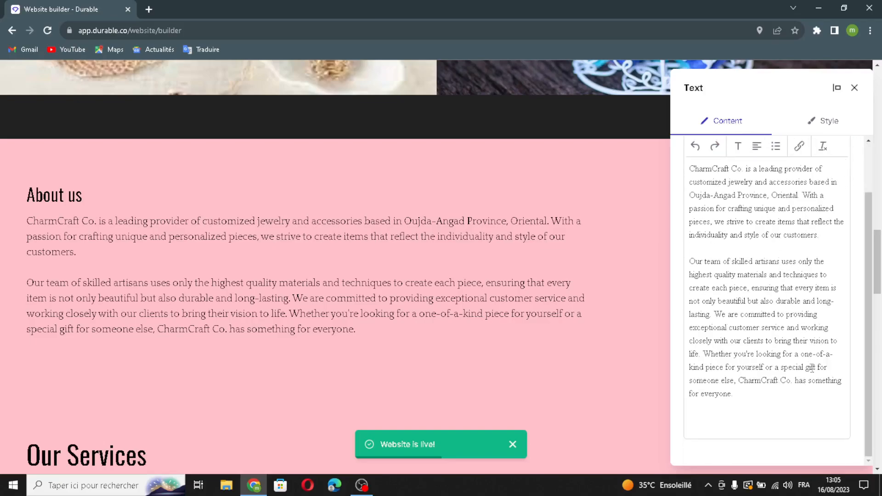
click(854, 88)
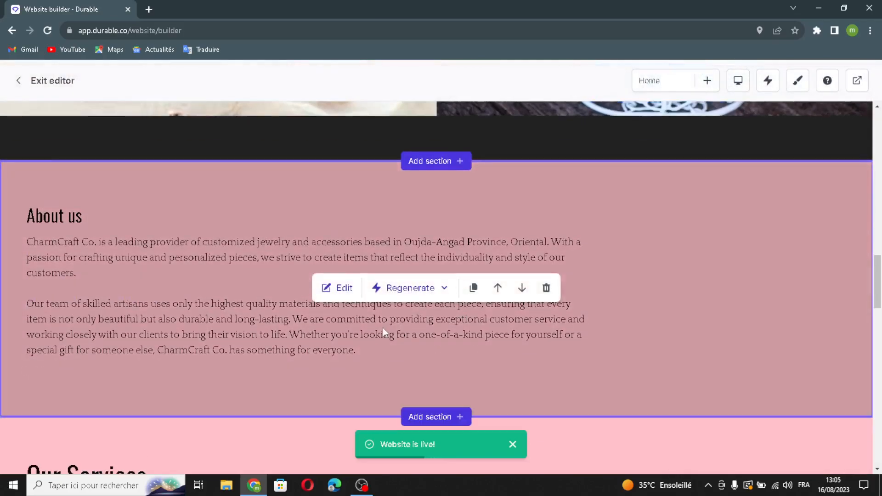
scroll(324, 354, down, 7)
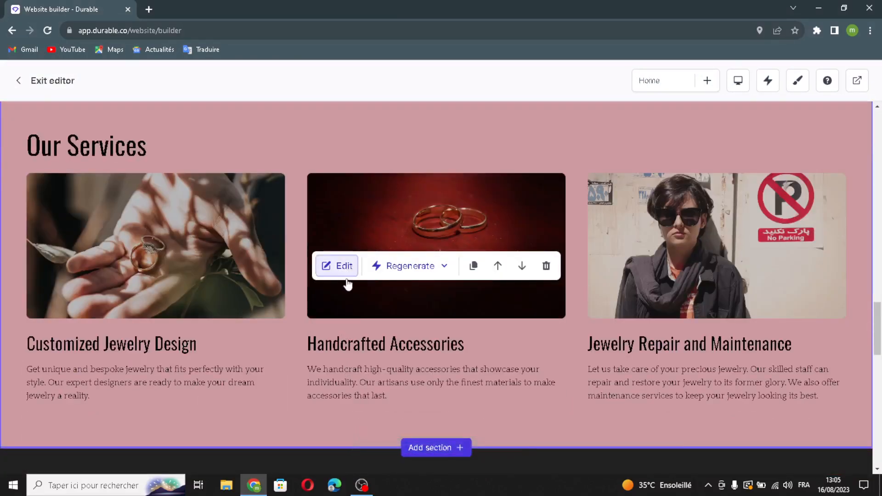
- Open Our Services for editing and select its heading and description text
click(346, 272)
drag(753, 166, 794, 232)
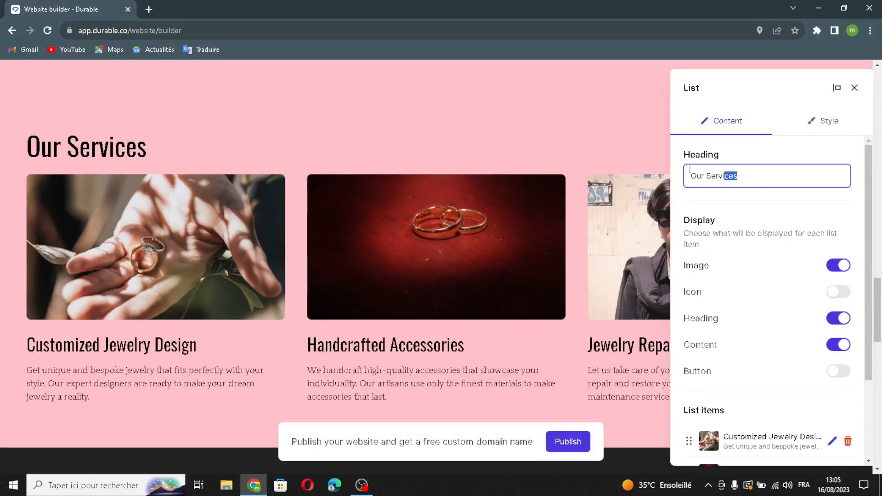
click(685, 235)
drag(714, 237, 833, 236)
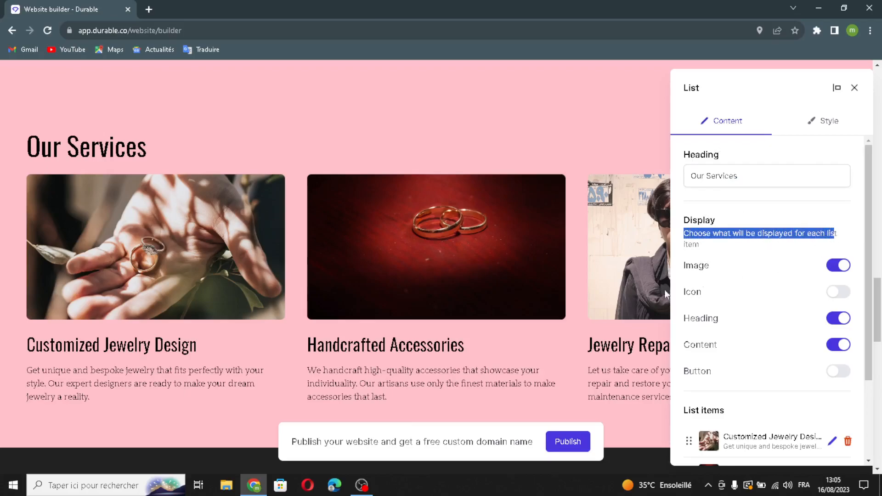
scroll(737, 294, down, 2)
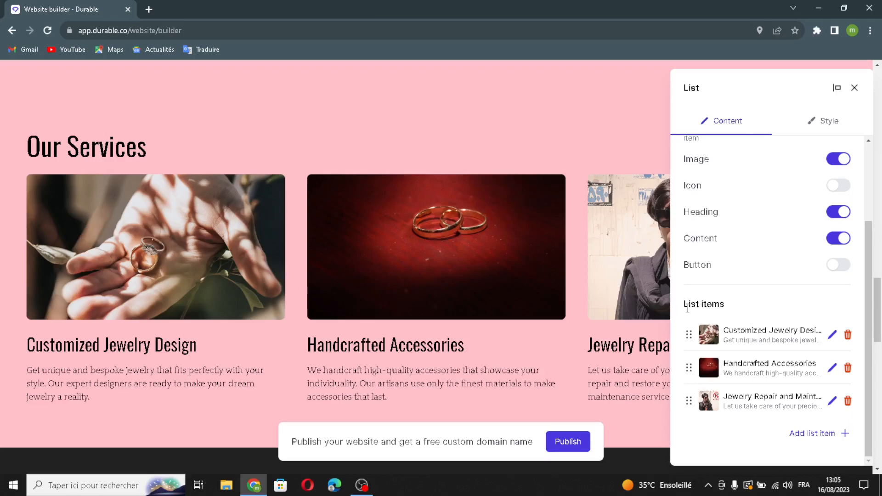
drag(688, 309, 726, 306)
- Add 'Unique Jewel Designs' with a generated pearl-necklace image and description, then save the list
click(816, 436)
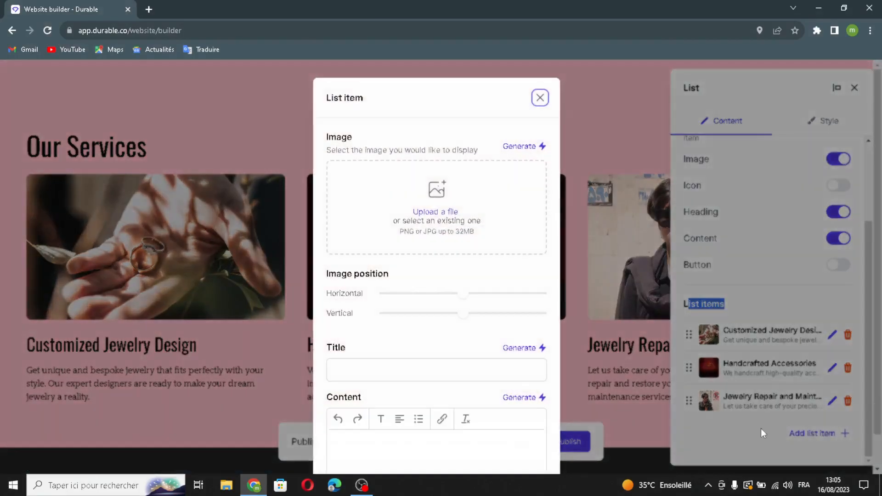
click(519, 145)
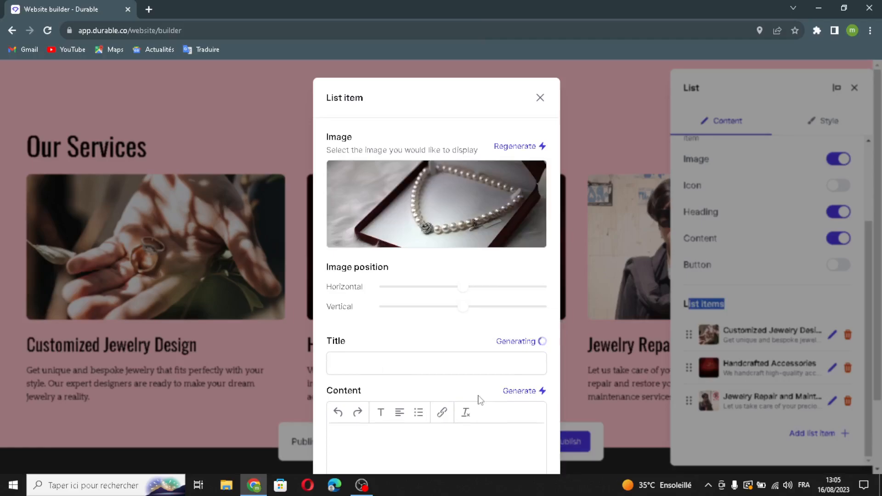
scroll(479, 400, down, 2)
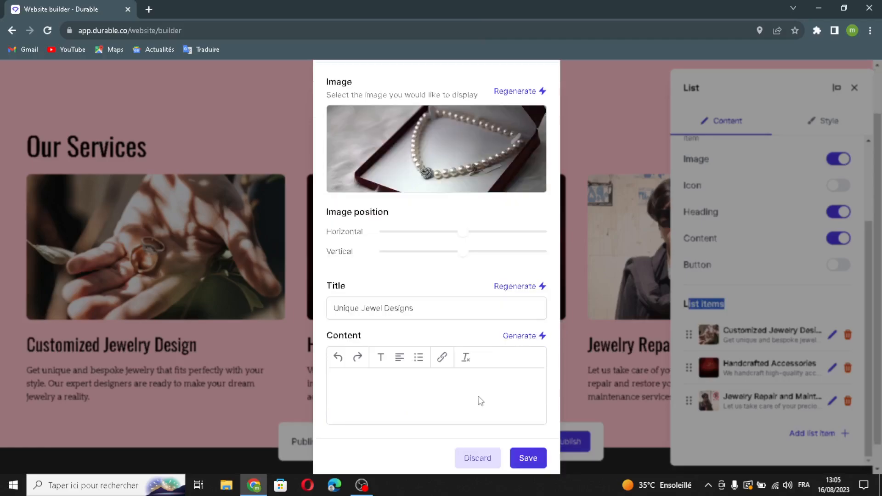
click(524, 336)
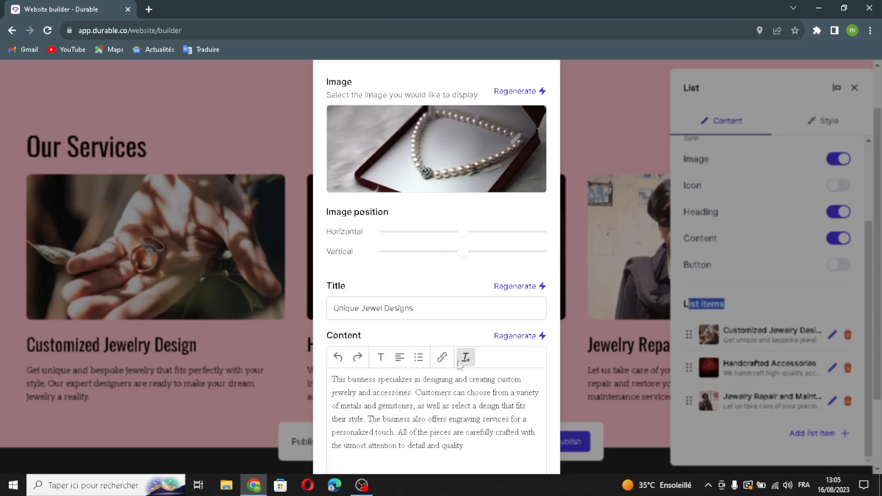
scroll(465, 357, down, 2)
click(540, 435)
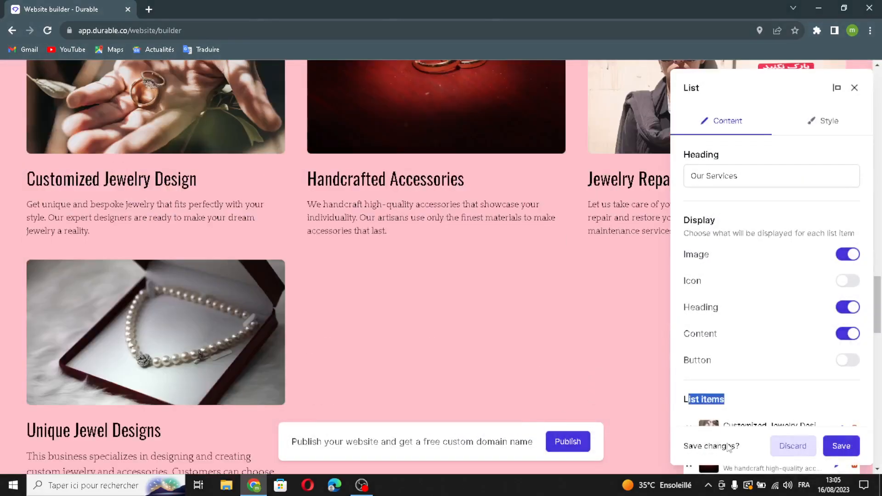
click(840, 446)
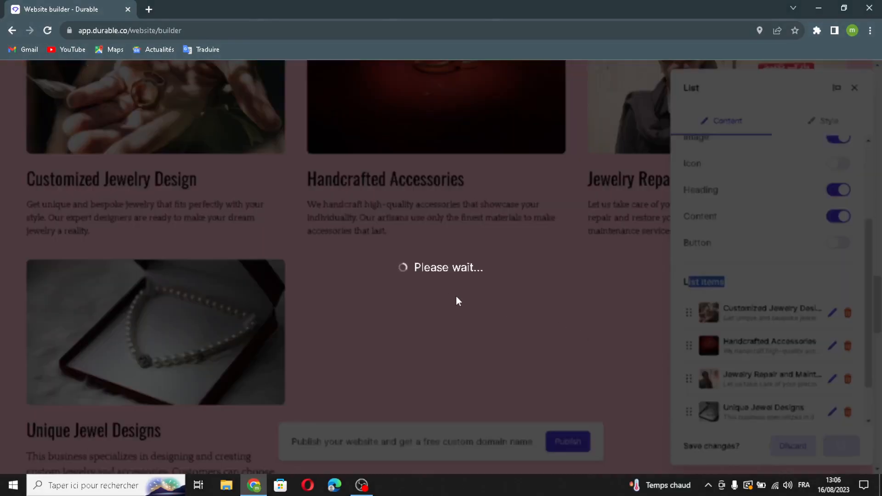
scroll(488, 285, down, 7)
scroll(488, 285, down, 1)
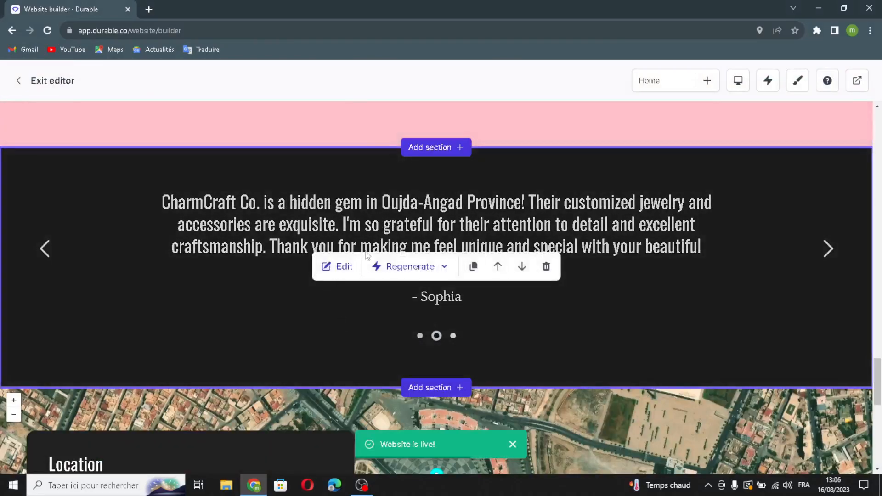
- Add a testimonial with an AI-generated quote and loyal-customer author, then save the section
click(340, 266)
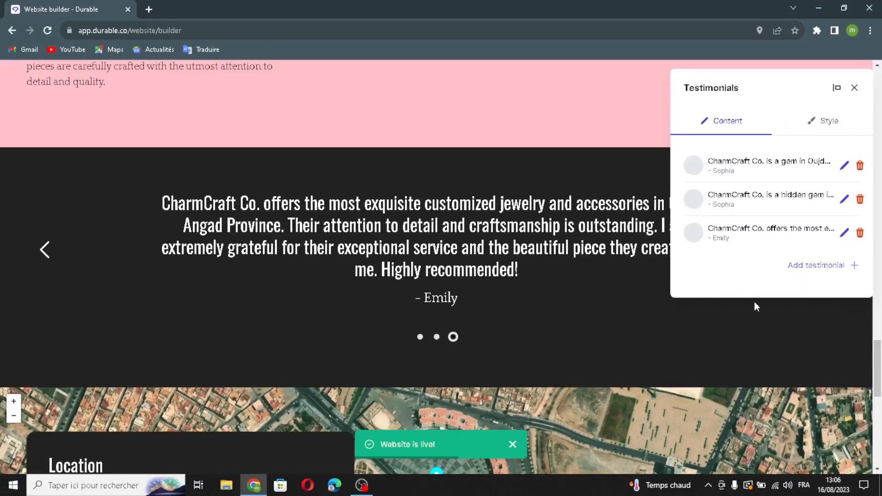
click(816, 266)
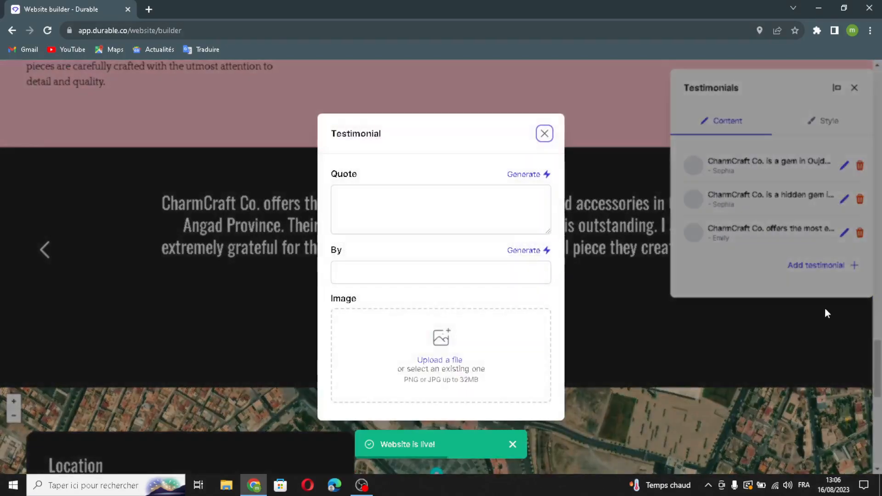
click(526, 175)
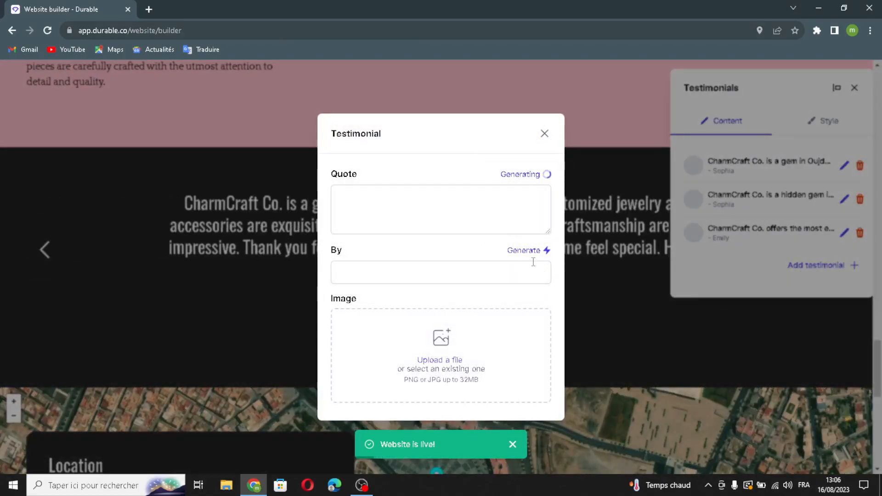
click(524, 228)
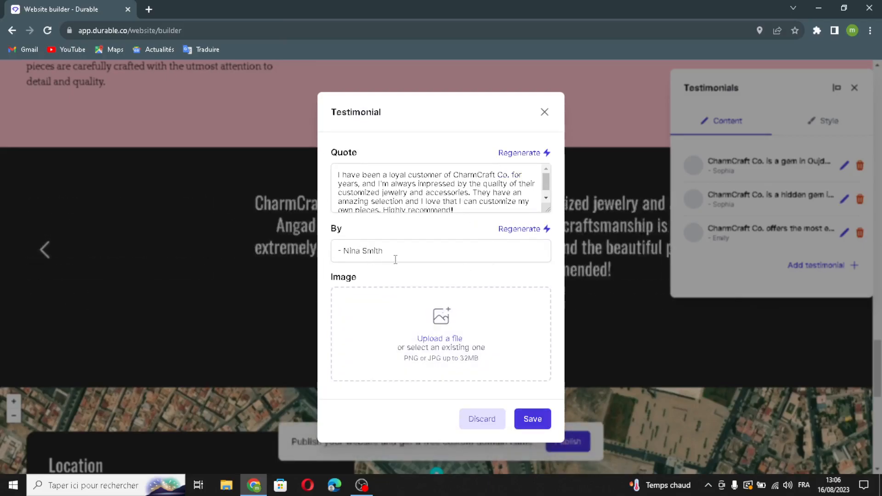
click(532, 418)
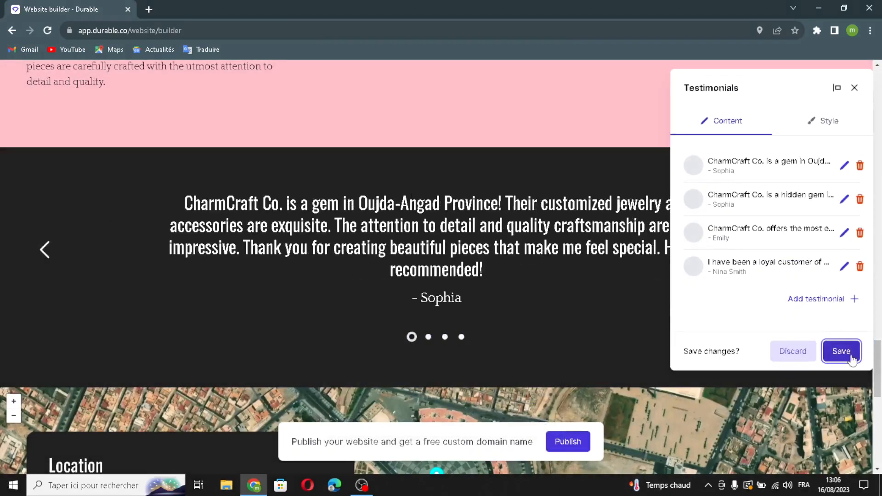
click(845, 351)
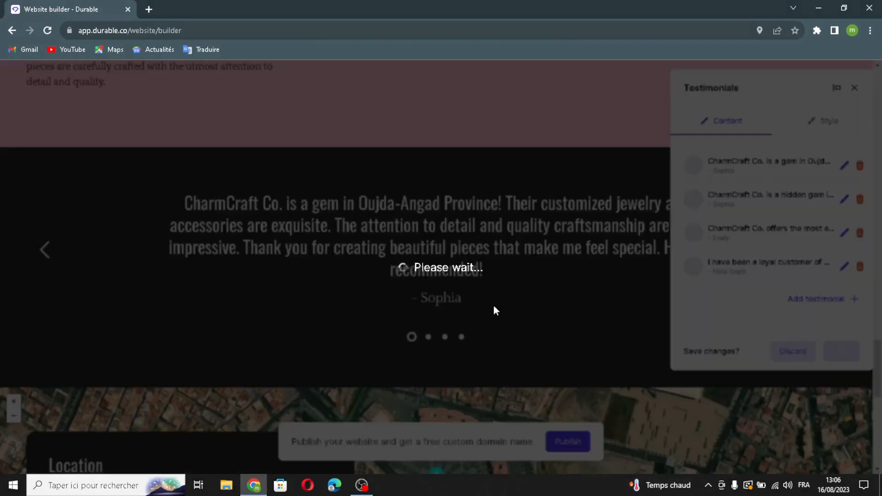
scroll(574, 292, down, 6)
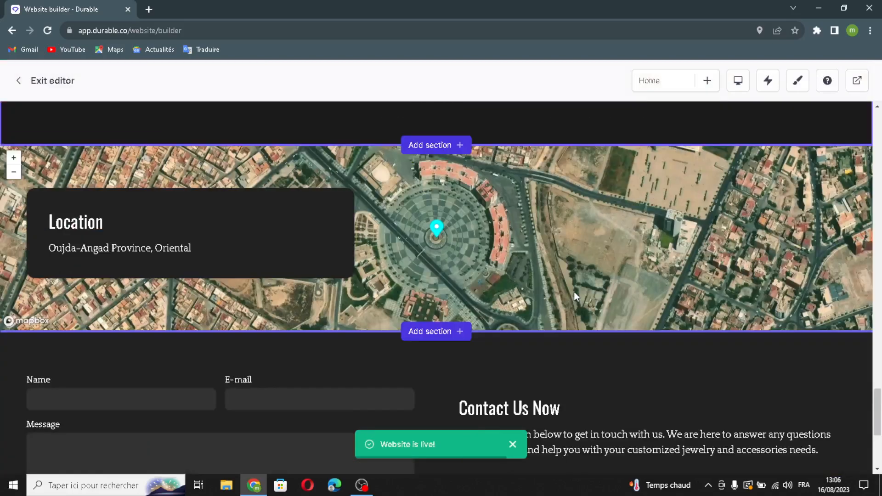
scroll(574, 292, up, 1)
click(346, 292)
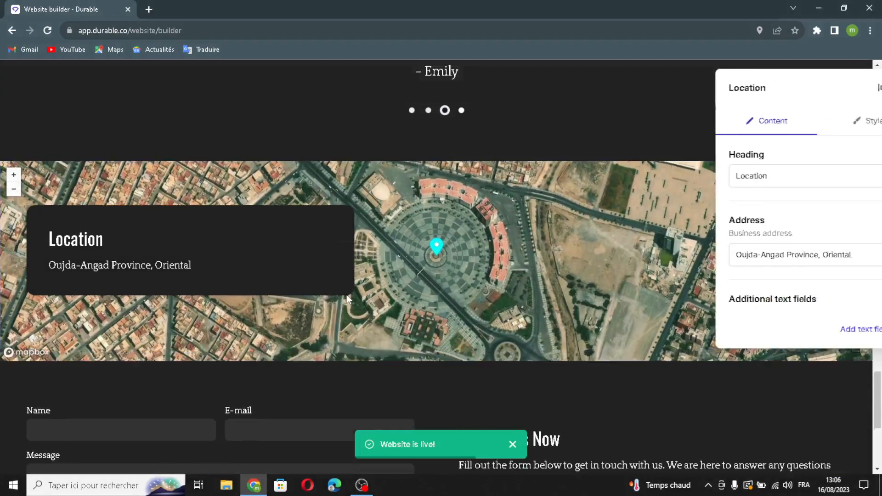
drag(758, 183, 778, 202)
drag(830, 258, 849, 277)
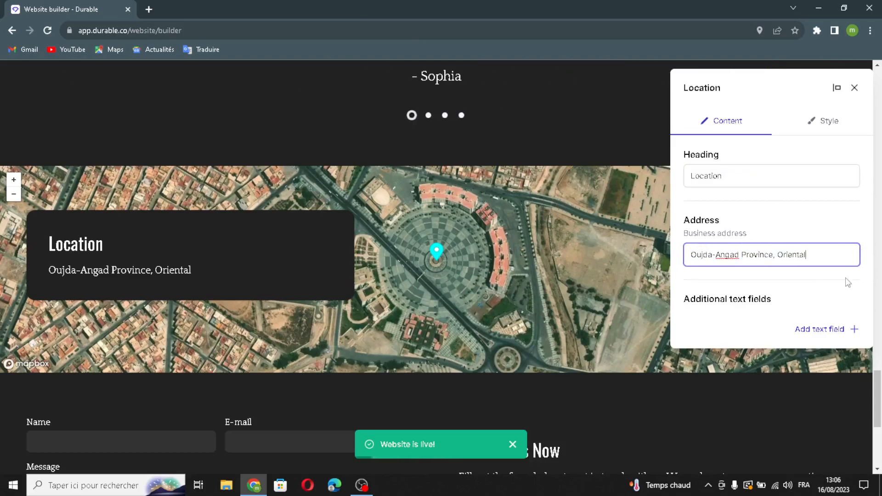
click(836, 329)
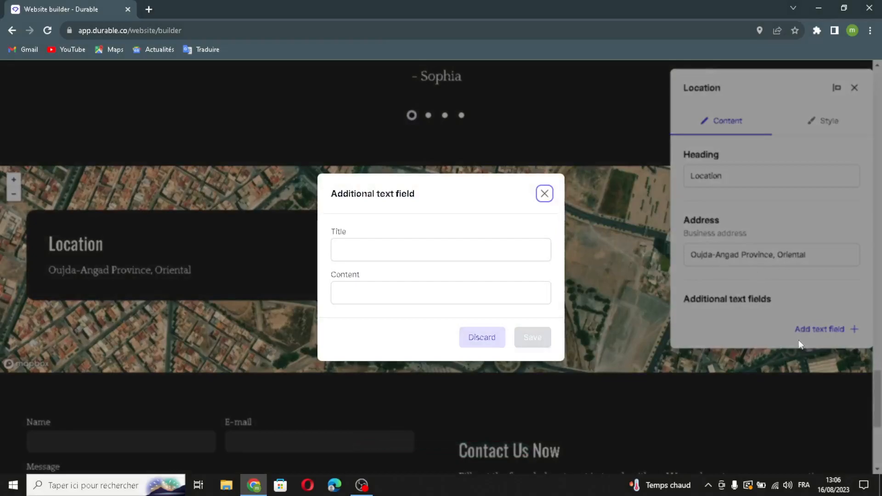
click(425, 244)
click(373, 297)
click(545, 193)
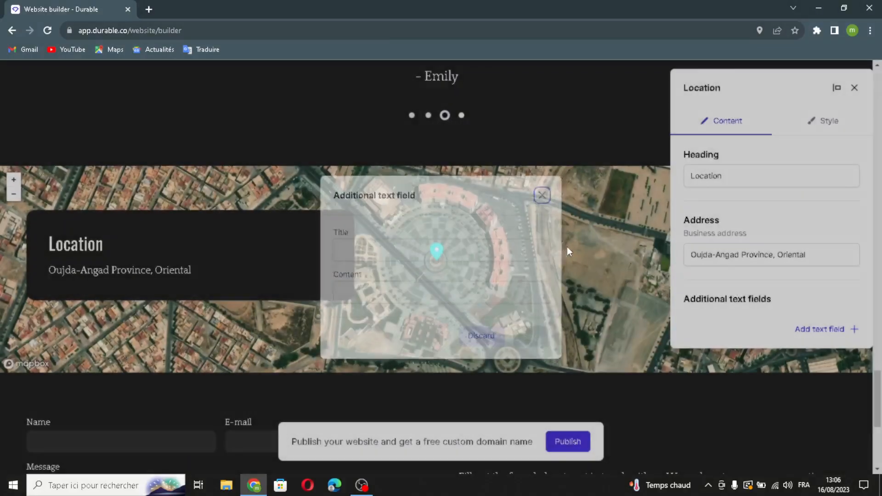
click(855, 88)
scroll(618, 277, down, 5)
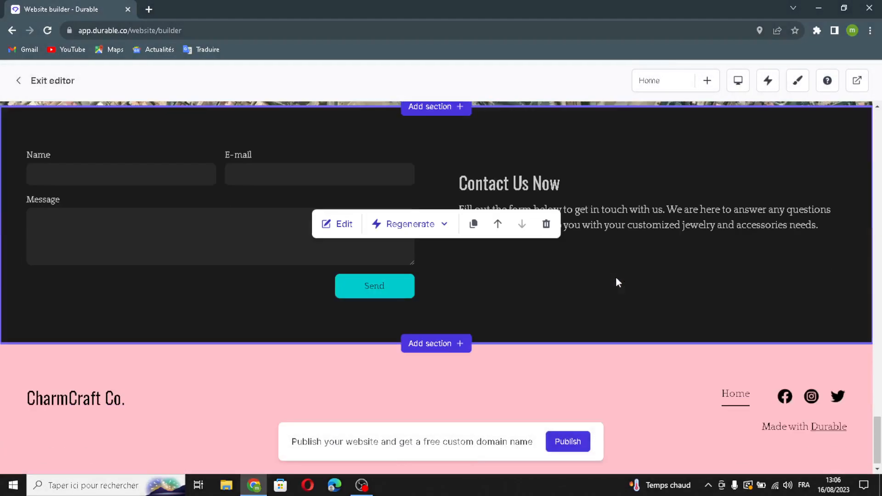
- Regenerate the contact text to 'Contact CharmCraft Co. for Customized Jewelry and Accessories'
click(338, 228)
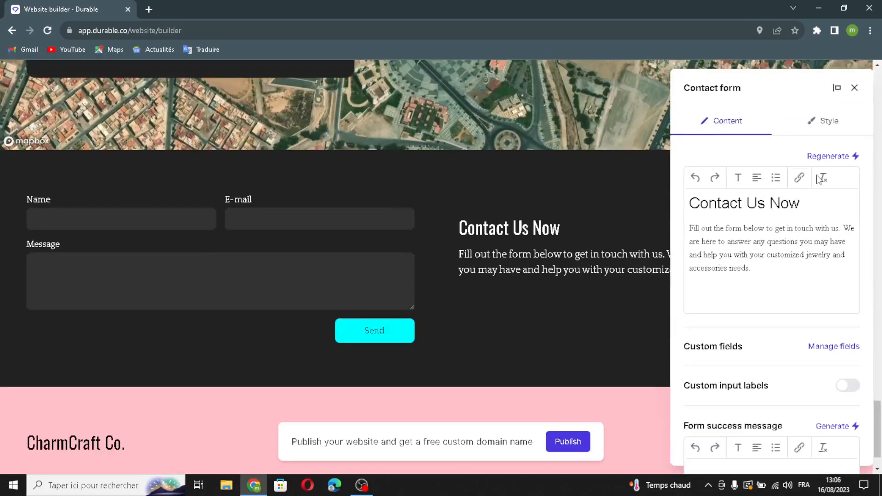
click(830, 156)
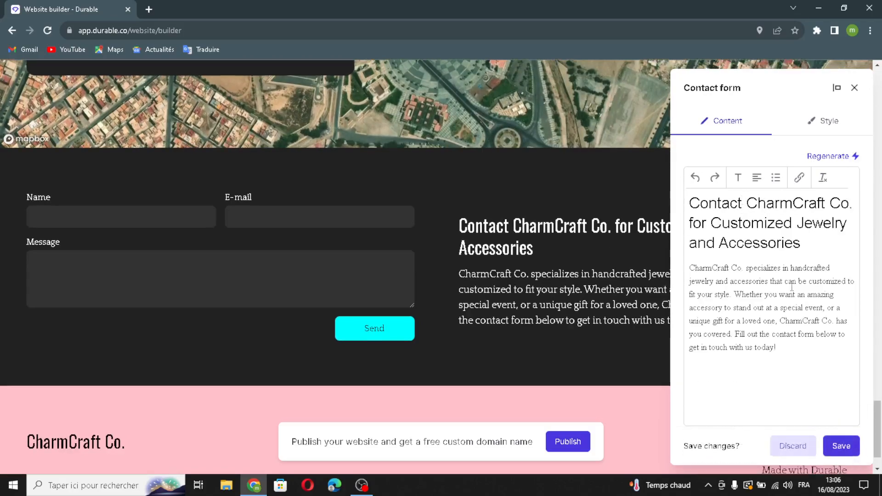
scroll(791, 297, down, 5)
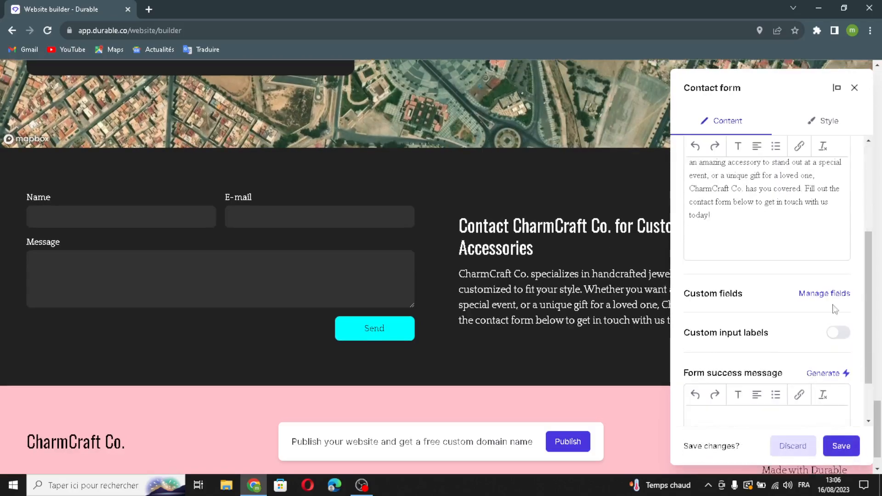
click(836, 297)
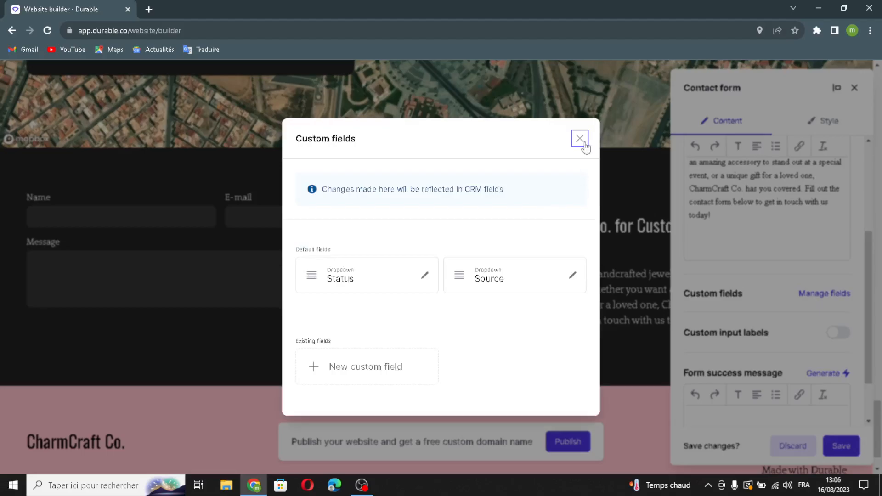
click(582, 141)
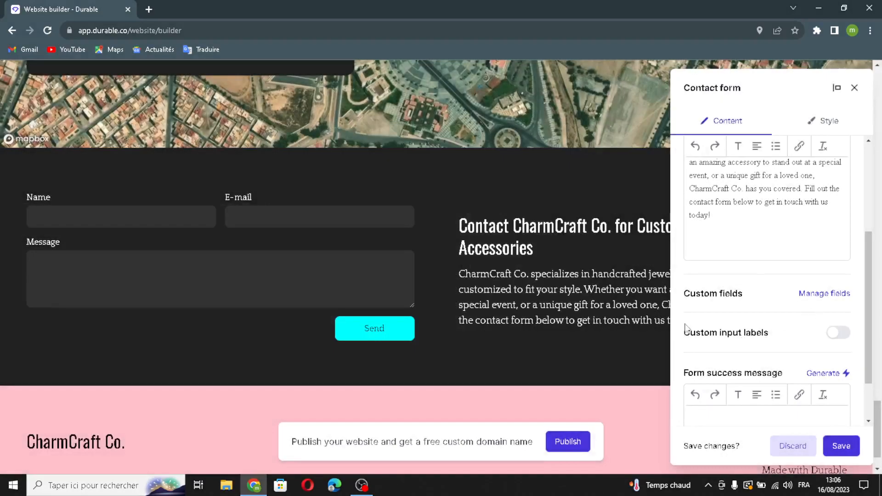
- Turn on custom input labels, generate a thank-you success message, and save the form
scroll(705, 301, down, 2)
click(836, 269)
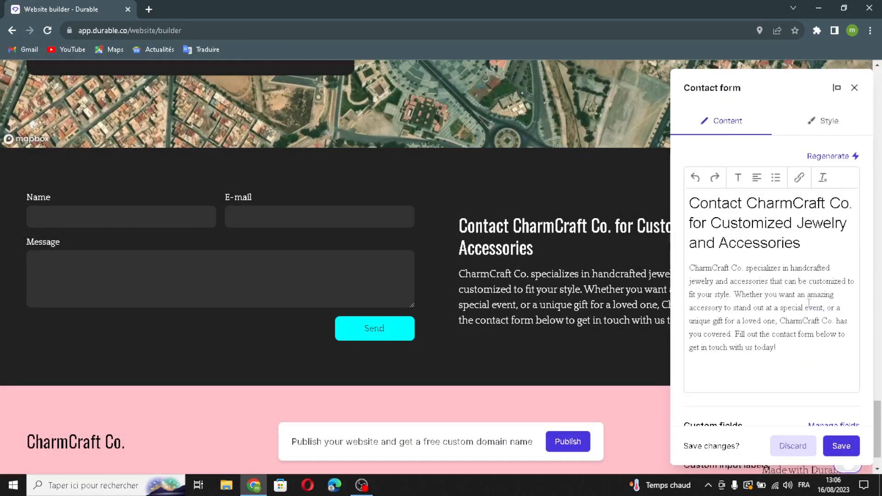
scroll(740, 360, down, 3)
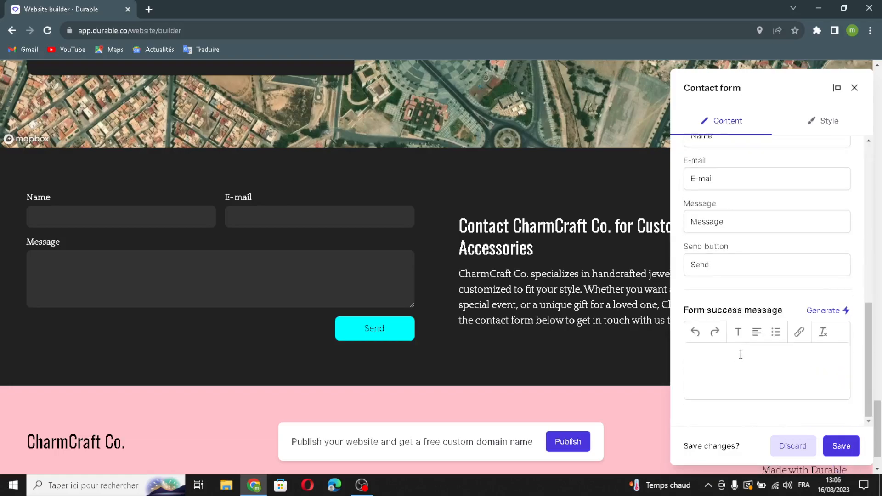
click(819, 316)
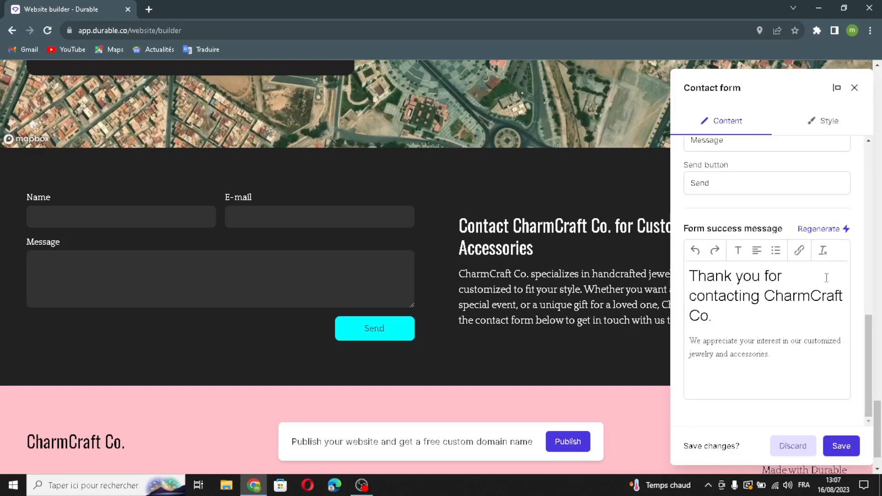
click(841, 448)
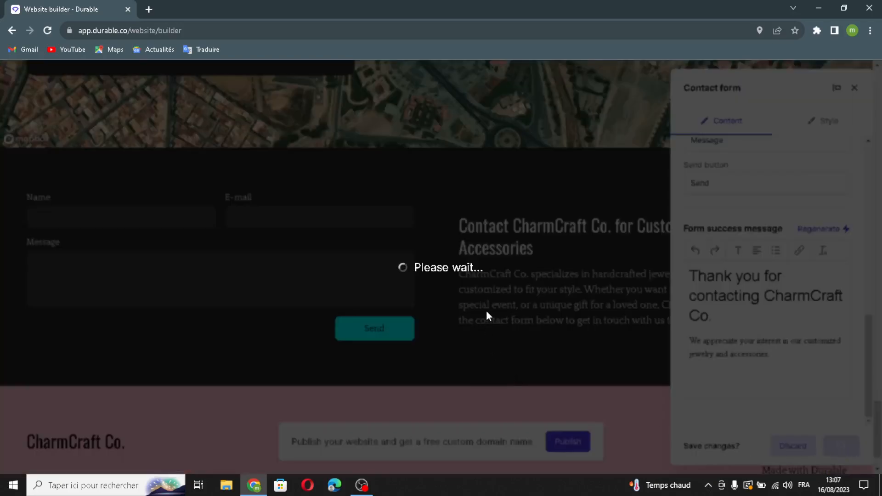
scroll(486, 311, down, 2)
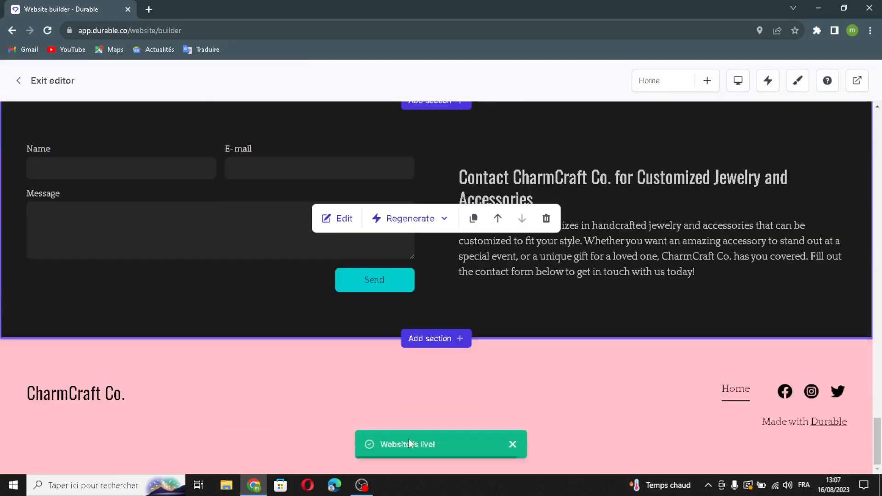
mouse_move(435, 404)
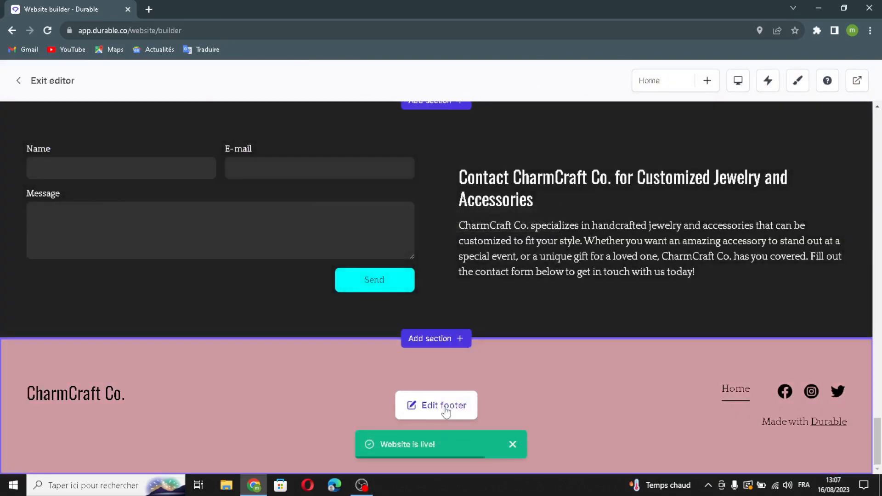
- In the footer settings, switch on Logo so a logo shows instead of the business name
click(445, 410)
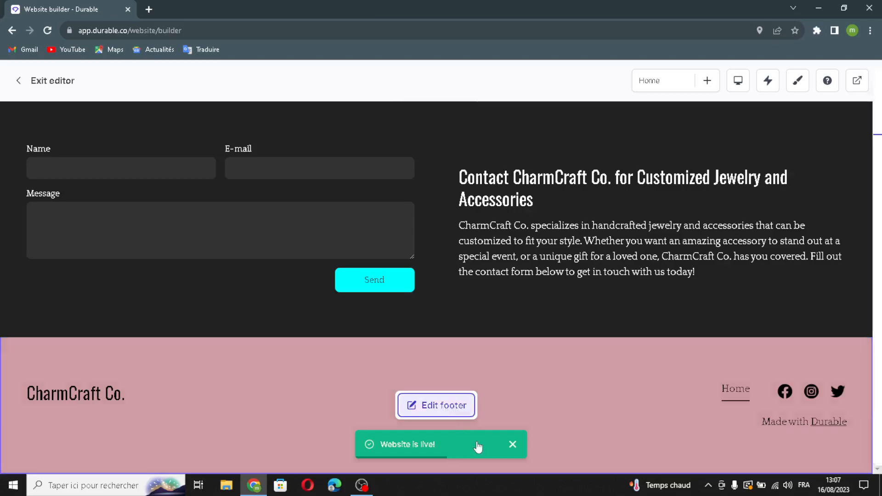
drag(756, 245, 823, 266)
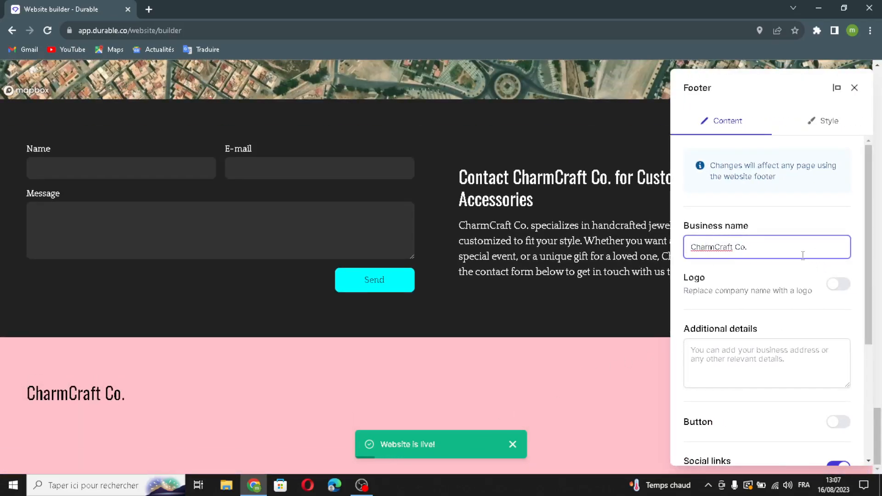
click(839, 284)
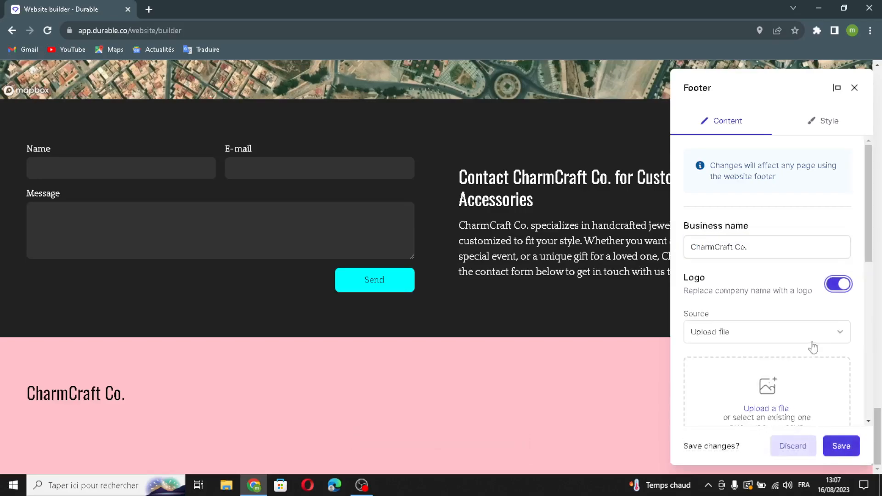
scroll(717, 356, down, 2)
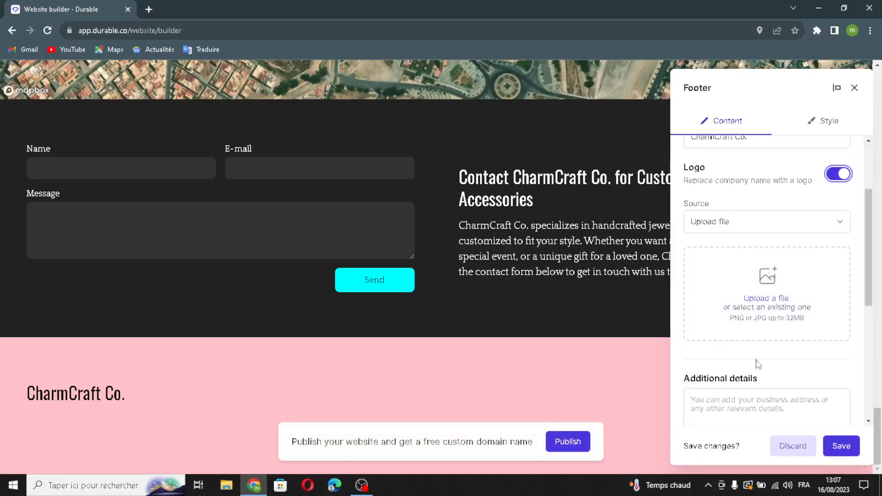
scroll(758, 364, down, 1)
click(775, 351)
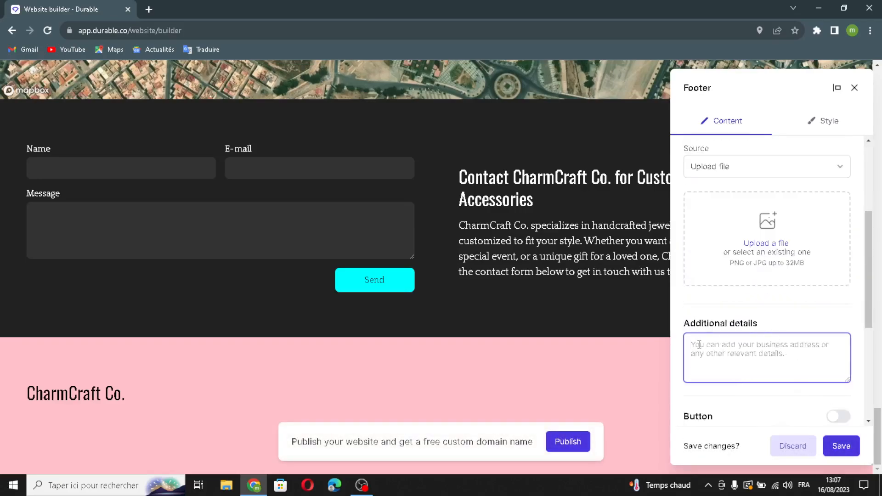
scroll(766, 361, down, 3)
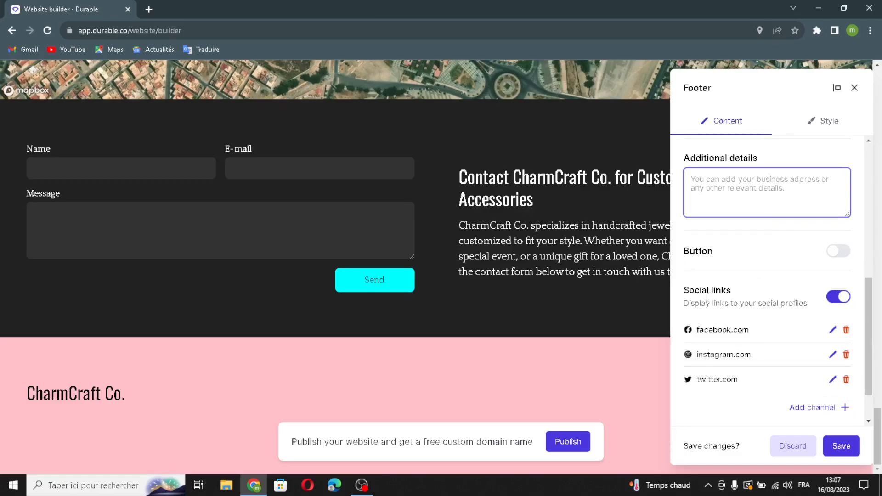
- Cancel a new social link without adding it, then save the footer settings
click(817, 409)
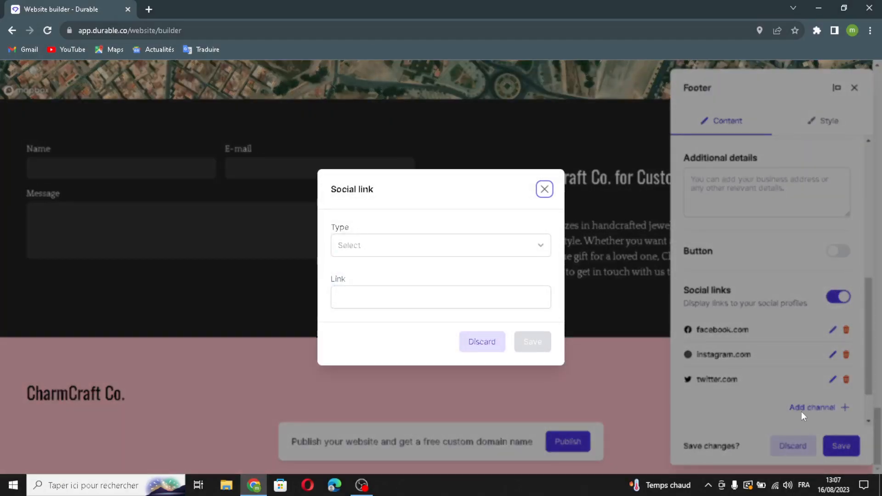
click(482, 256)
click(483, 256)
click(481, 254)
click(479, 256)
click(452, 303)
click(401, 350)
click(544, 191)
click(835, 453)
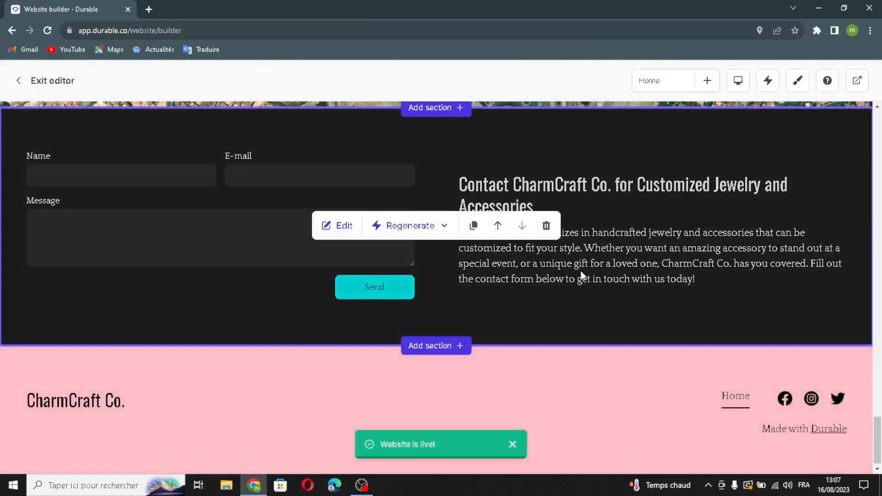
- Regenerate the contact section's content so it's headed 'Contact Us Today' with a new invitation line
scroll(579, 276, up, 1)
click(423, 165)
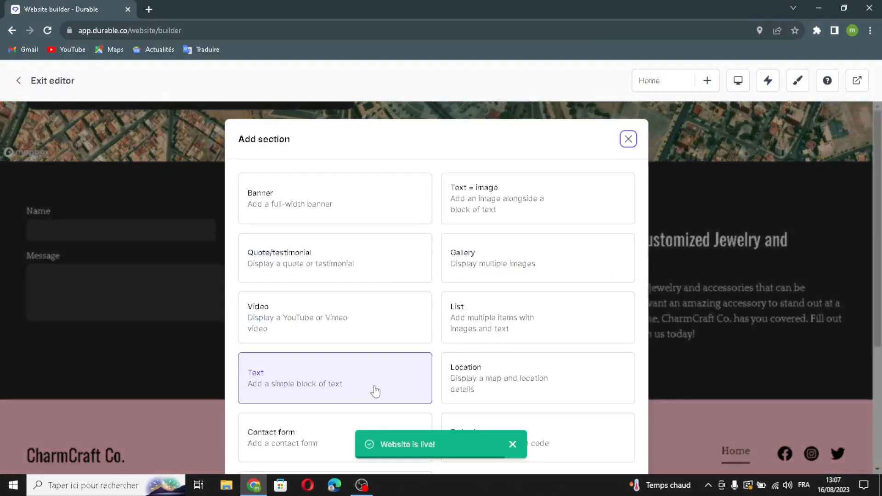
scroll(463, 390, down, 3)
scroll(459, 357, up, 3)
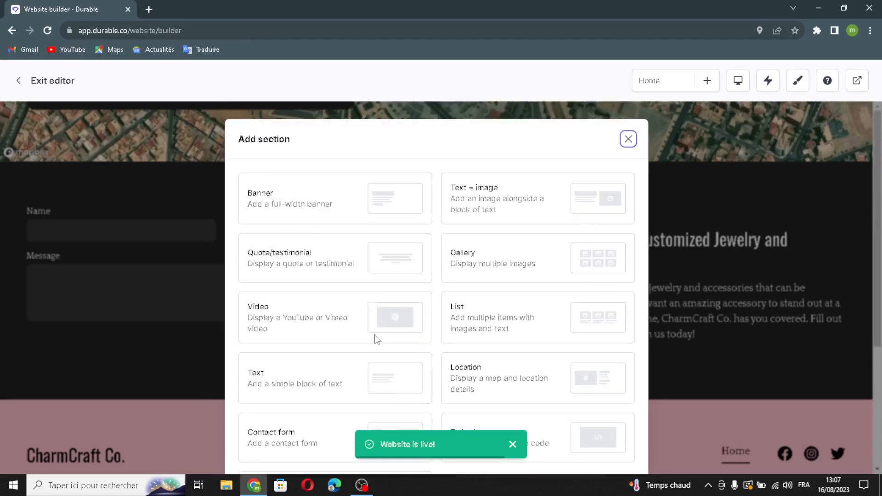
click(628, 140)
scroll(511, 281, down, 1)
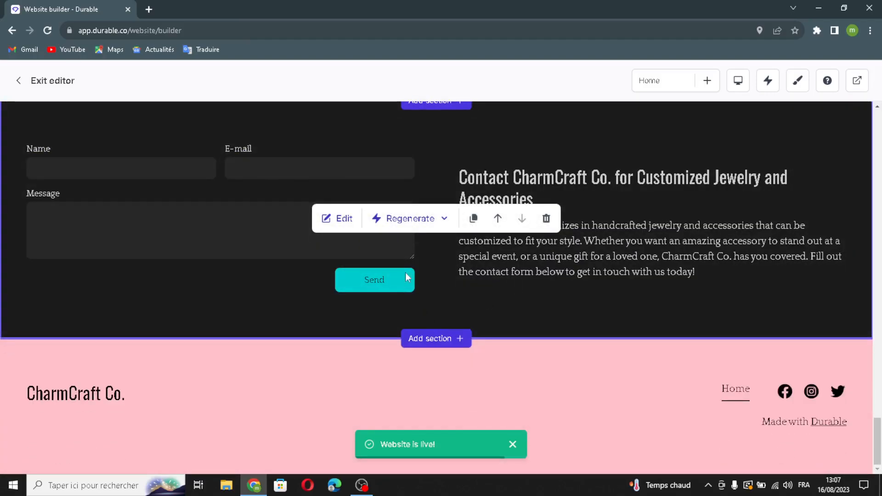
click(429, 218)
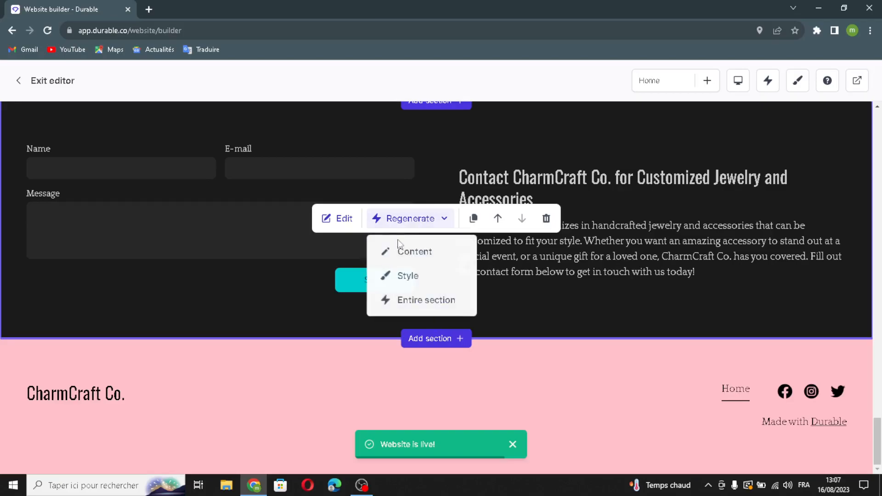
click(428, 256)
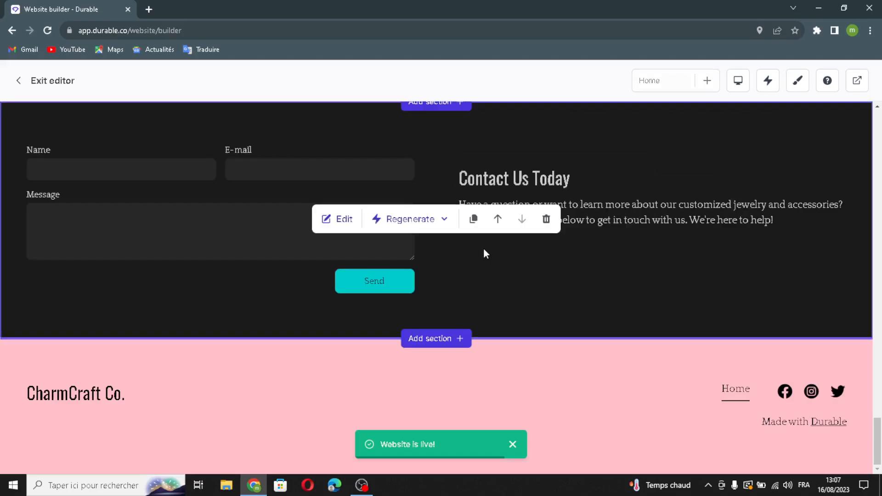
scroll(483, 254, up, 6)
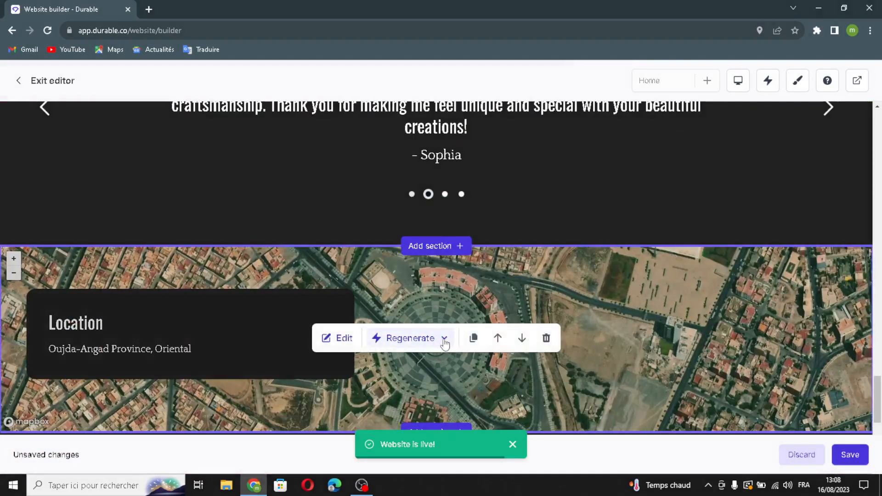
- Regenerate the Location section's style, giving it a pink look with a map
click(445, 342)
click(444, 404)
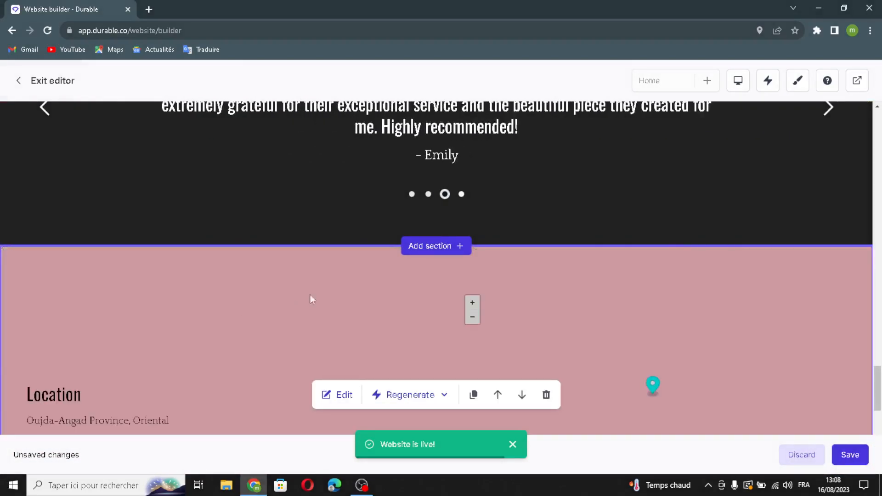
scroll(317, 285, down, 3)
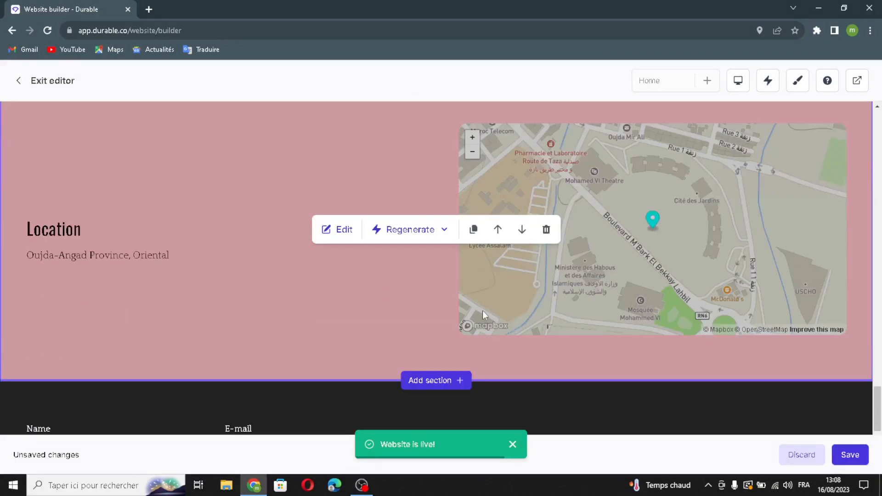
scroll(481, 310, up, 6)
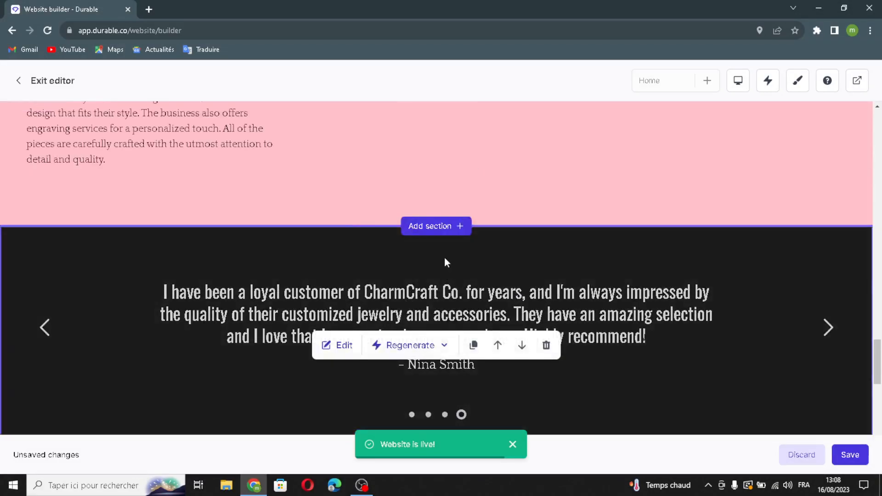
- Regenerate the entire About us section into a centered welcome paragraph
scroll(445, 263, up, 15)
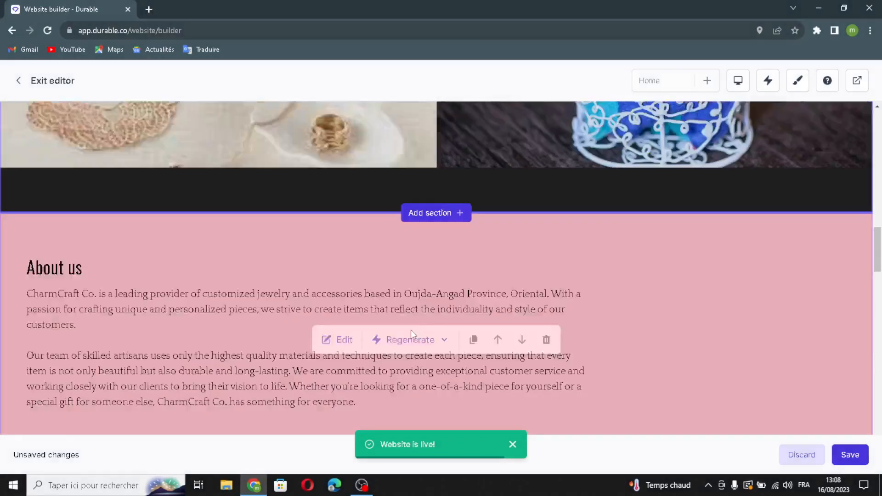
scroll(411, 330, down, 1)
click(411, 284)
click(422, 367)
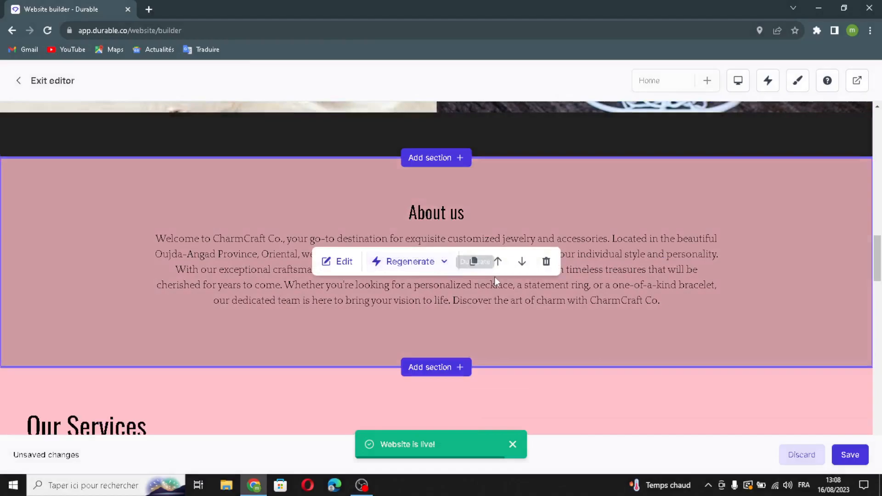
- Duplicate the About us section, then delete the copy and confirm
click(473, 261)
scroll(499, 309, down, 3)
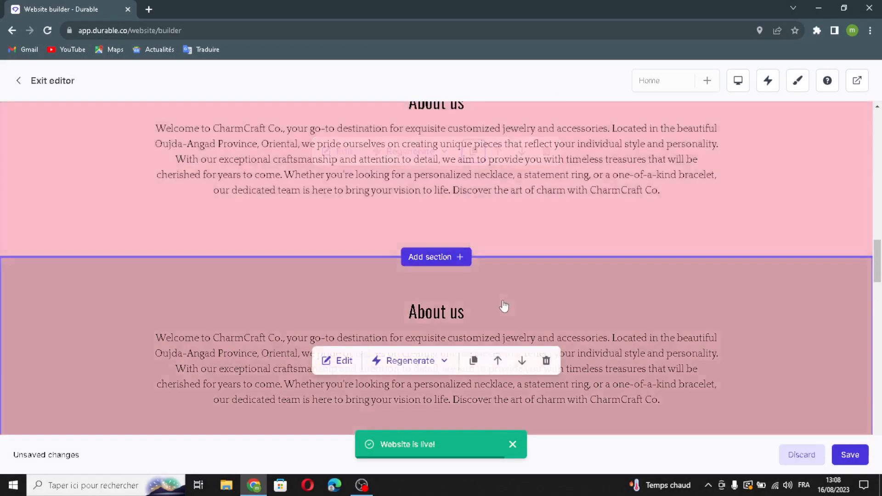
scroll(499, 230, up, 3)
scroll(505, 267, down, 1)
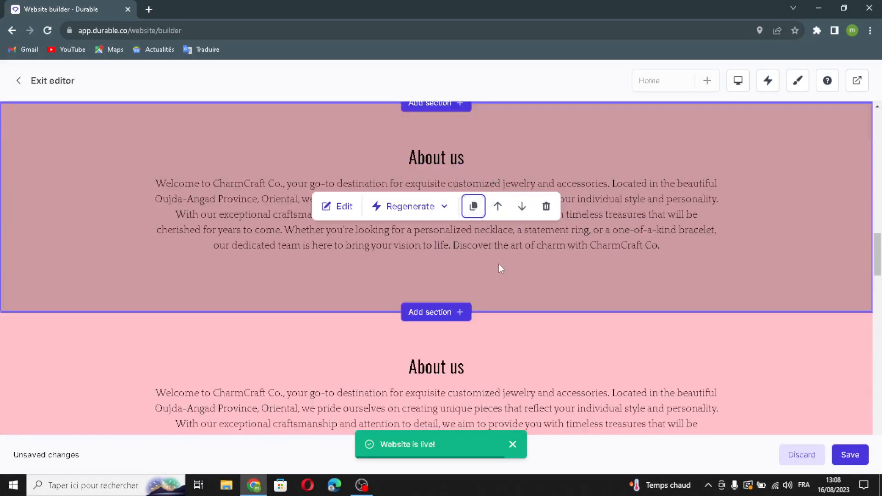
scroll(500, 269, up, 2)
click(546, 303)
click(529, 291)
- Move the Our Services section down below the testimonial carousel
scroll(481, 216, up, 3)
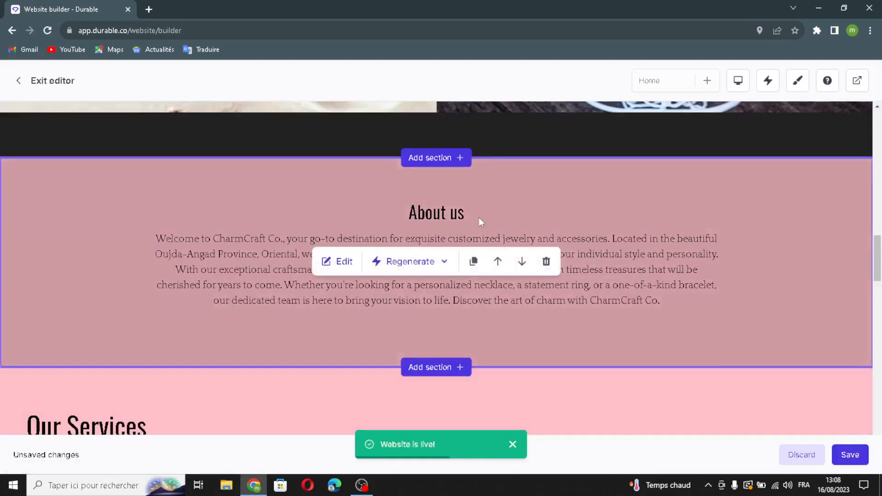
scroll(461, 292, down, 6)
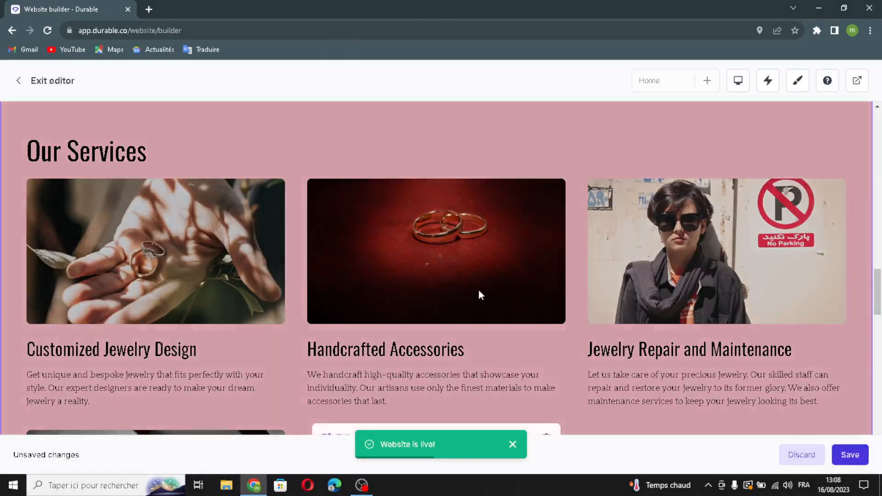
scroll(538, 358, down, 1)
click(522, 380)
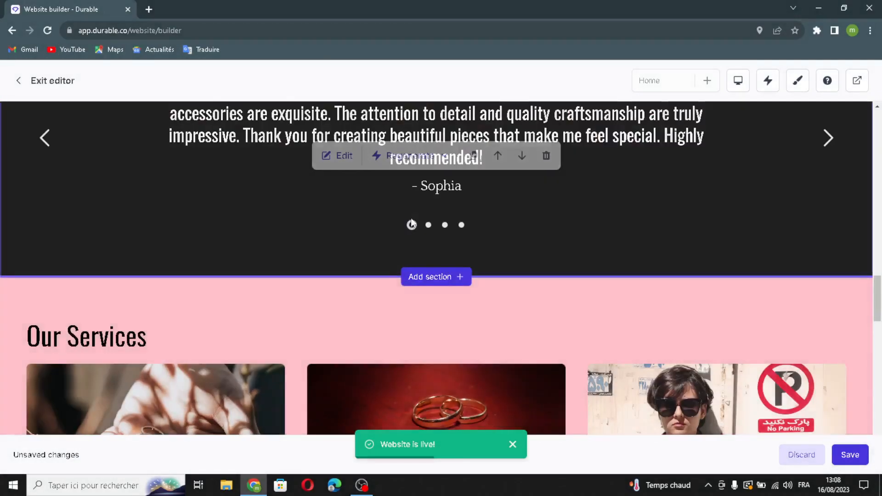
scroll(532, 251, down, 5)
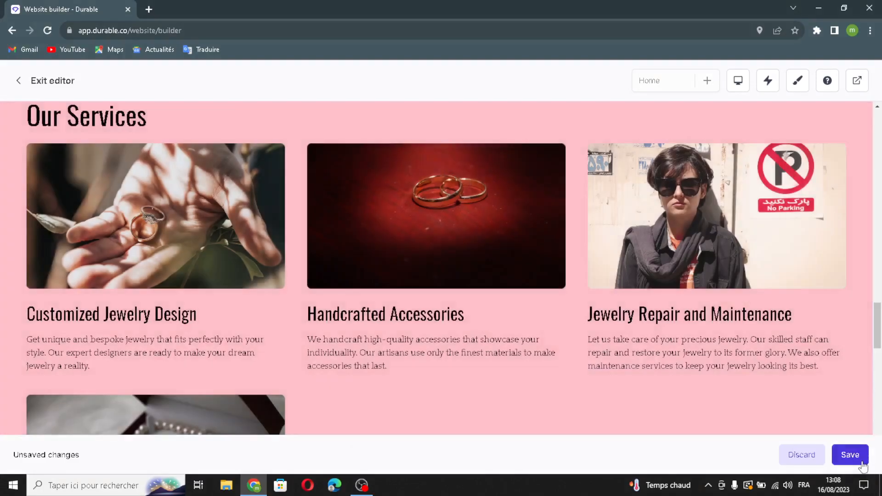
- Save all pending CharmCraft Co. website edits, including the section reorder
click(858, 458)
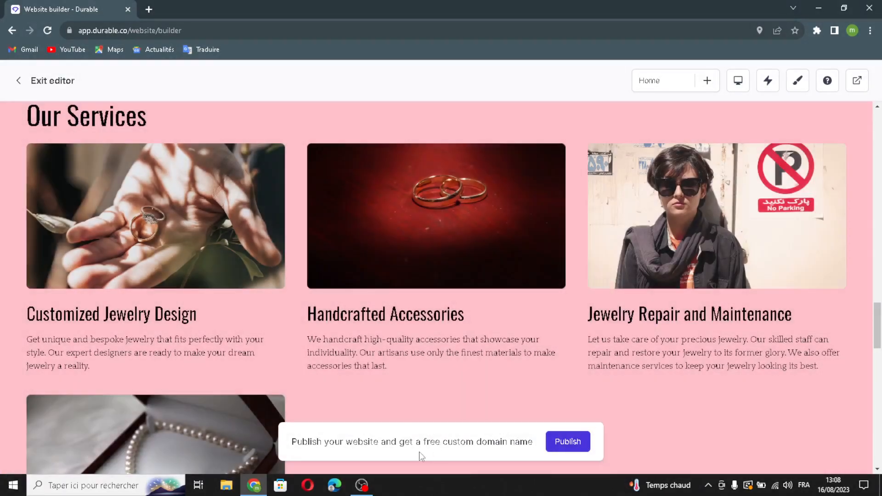
drag(408, 446, 508, 442)
scroll(552, 322, down, 10)
scroll(552, 327, up, 5)
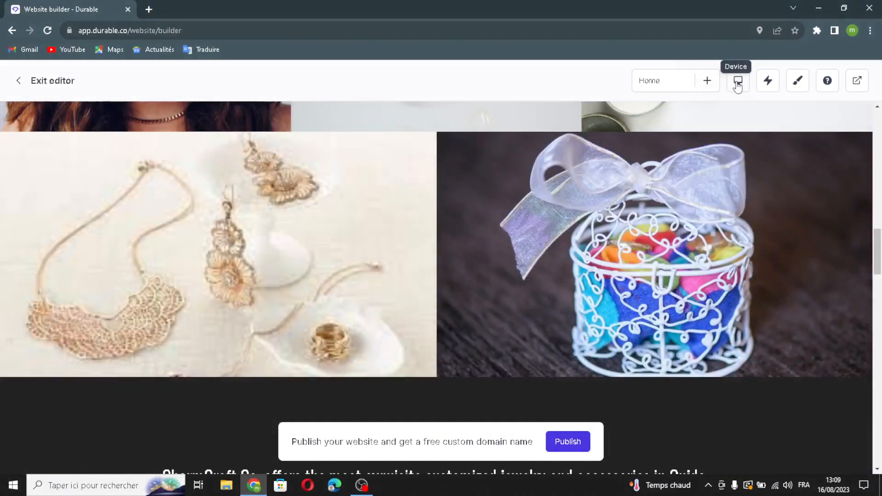
- Look over the AI assistant and Website styles panels unchanged, then request the Support chat
click(768, 82)
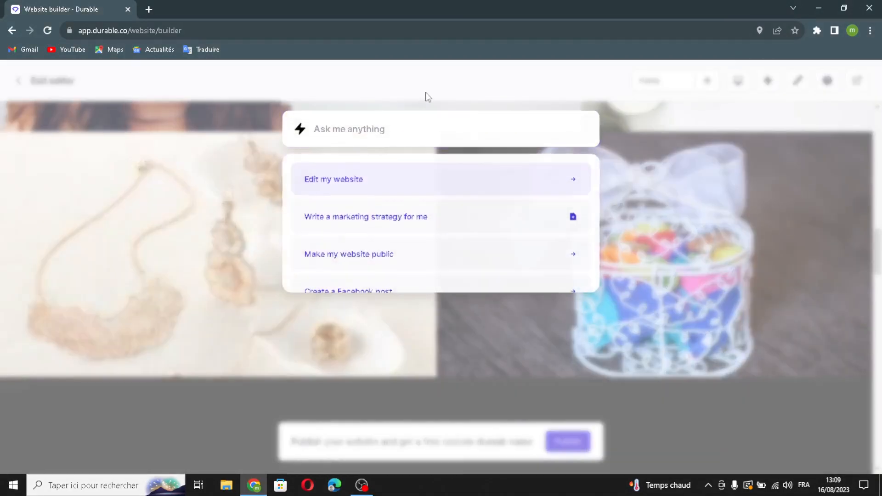
click(427, 96)
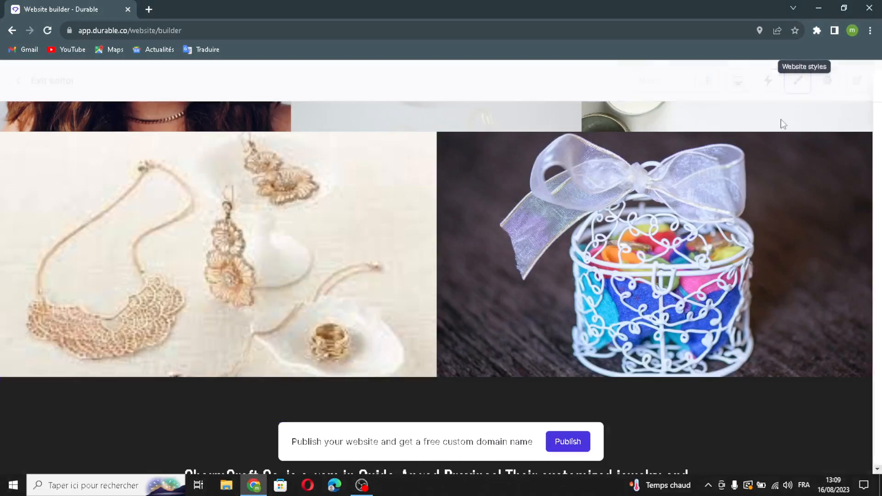
click(798, 82)
click(844, 87)
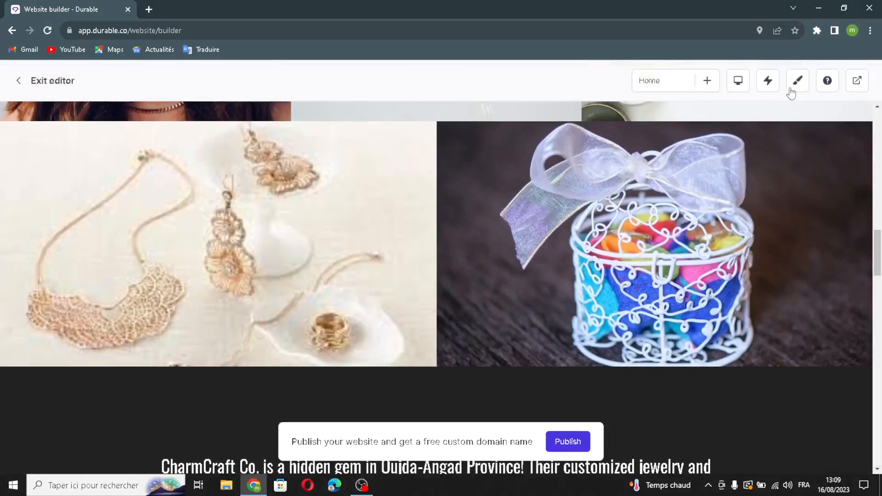
click(798, 85)
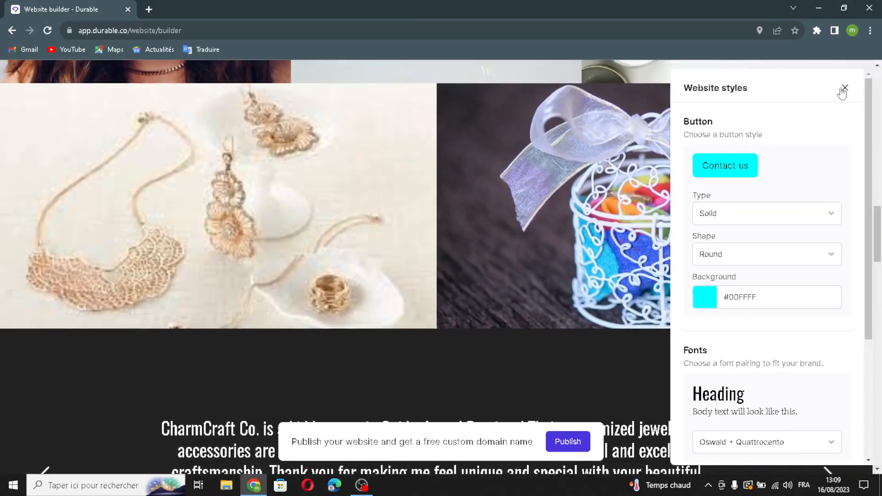
click(844, 88)
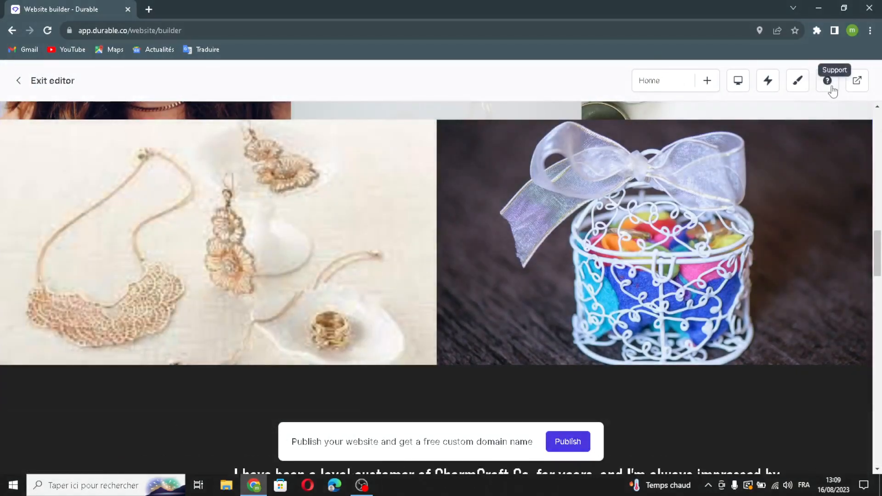
click(827, 81)
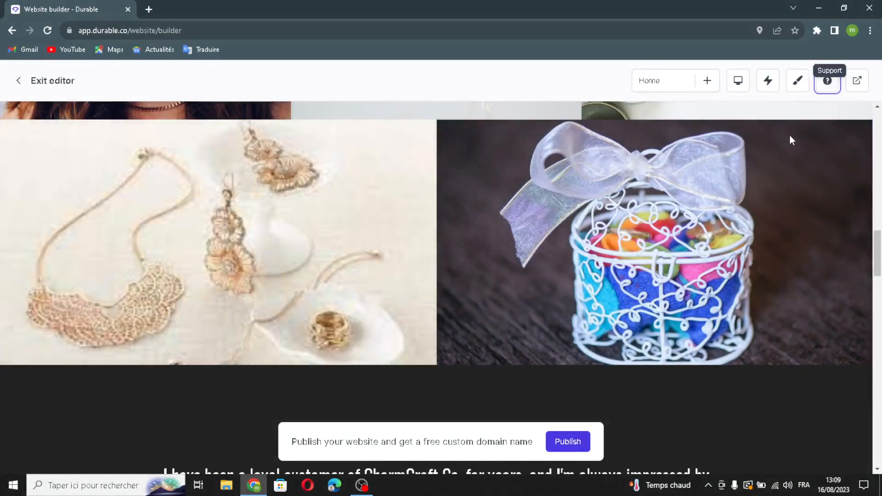
scroll(436, 240, up, 15)
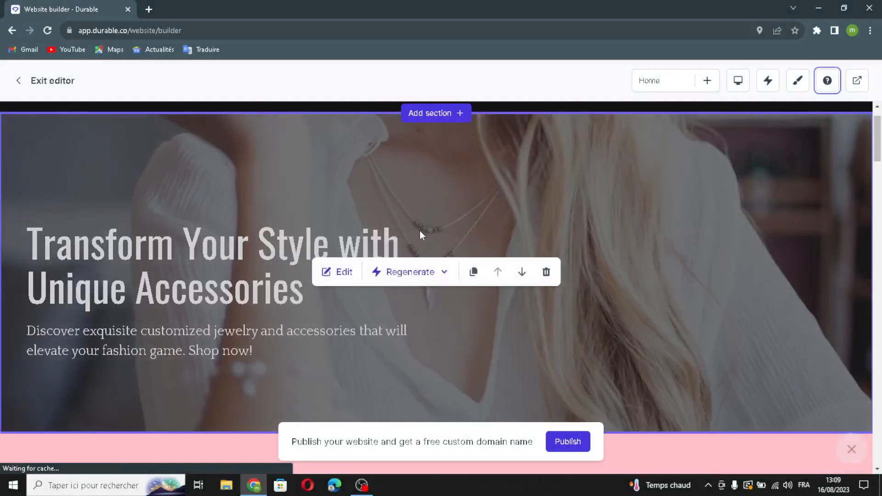
scroll(420, 231, down, 15)
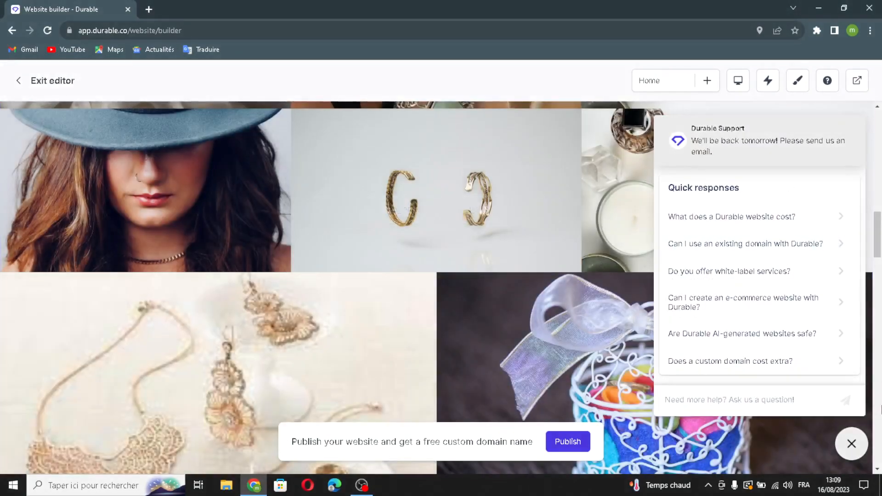
click(852, 443)
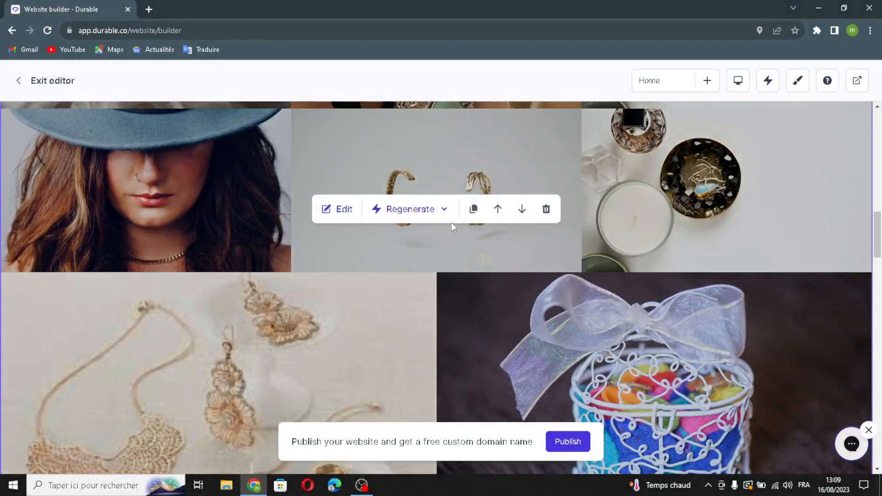
scroll(530, 330, down, 15)
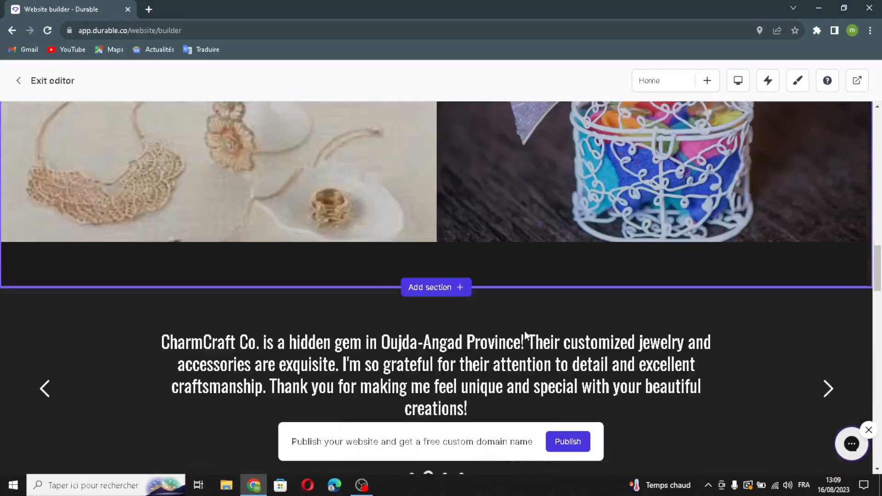
scroll(536, 292, down, 2)
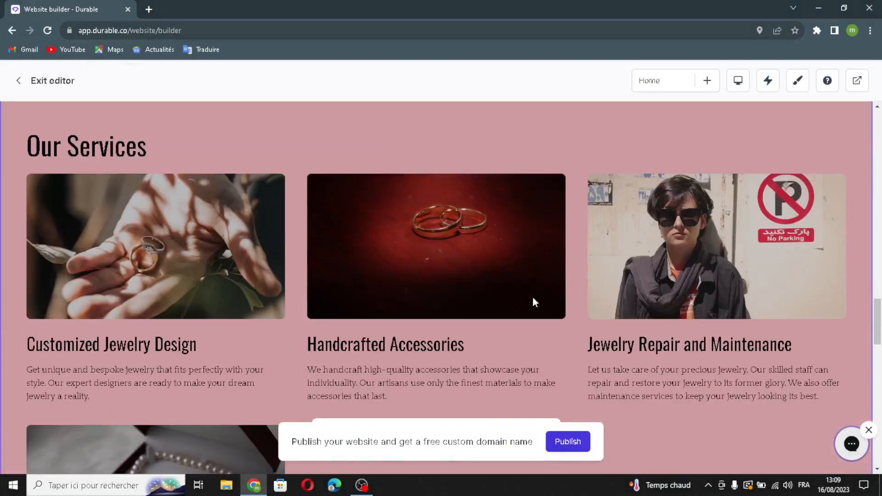
scroll(533, 296, down, 1)
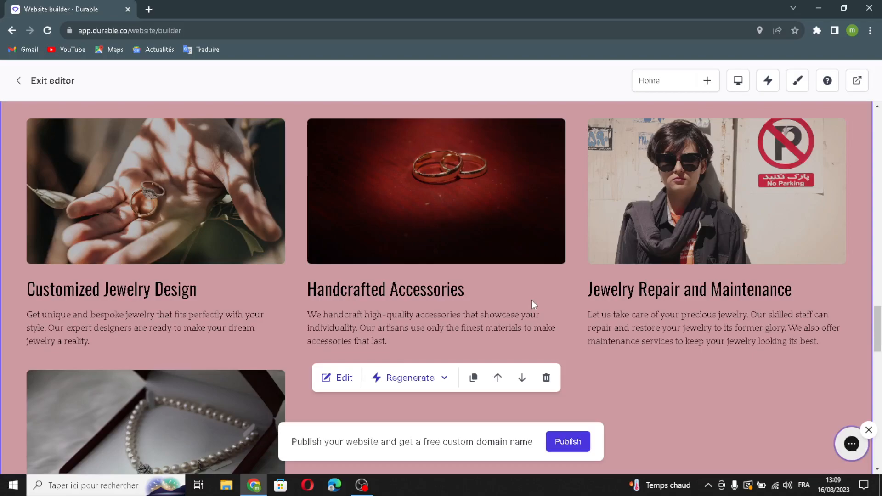